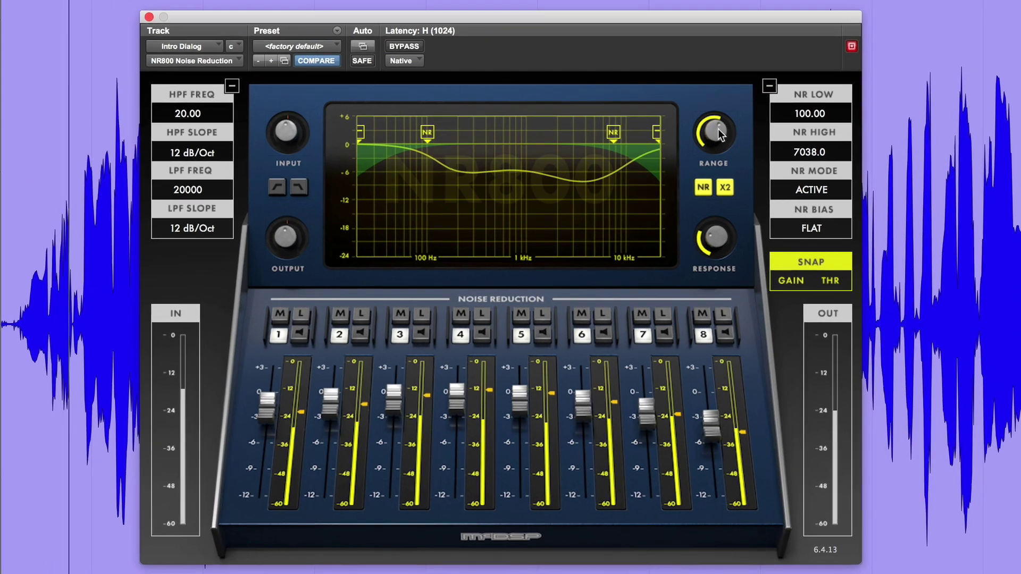
Step: Raise the noise-reduction range to 50, ease off response, turn X2 off, and mute and lower band 2
{"action": "left_click_drag", "start_coordinate": [675, 178], "coordinate": [670, 186]}
{"action": "left_click_drag", "start_coordinate": [710, 142], "coordinate": [732, 79]}
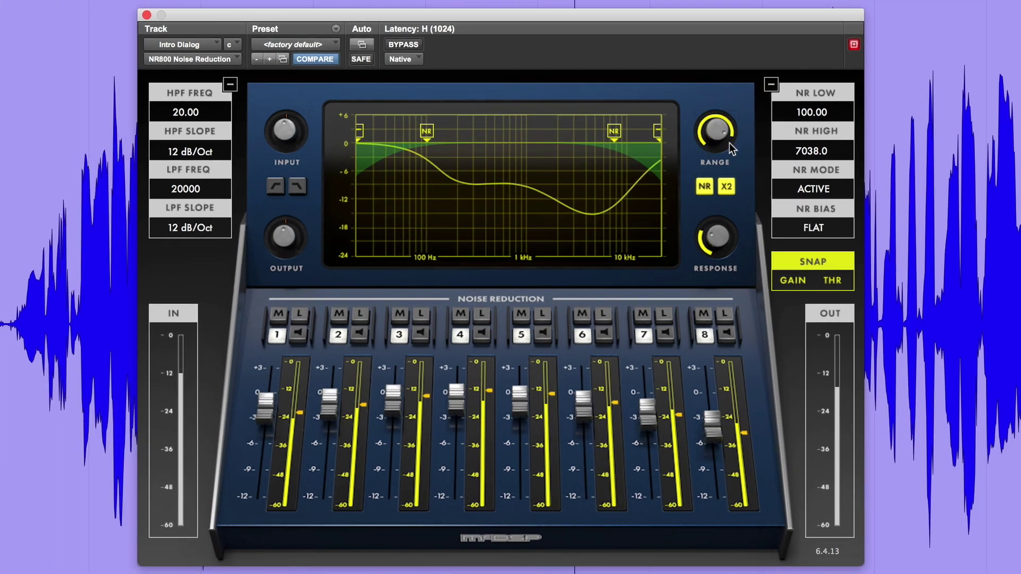
{"action": "left_click_drag", "start_coordinate": [718, 235], "coordinate": [716, 249]}
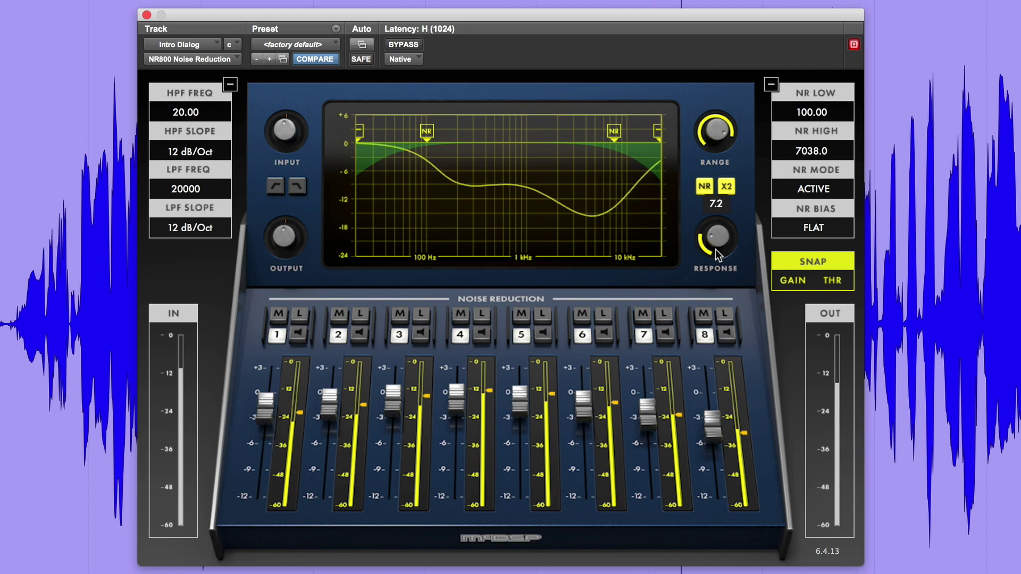
{"action": "left_click", "coordinate": [725, 187]}
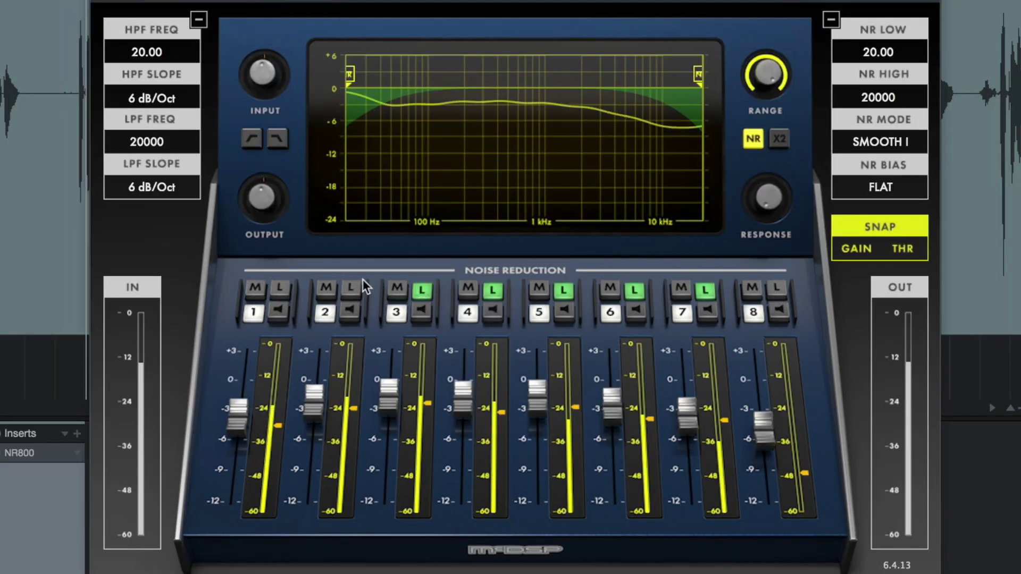
{"action": "left_click", "coordinate": [327, 288]}
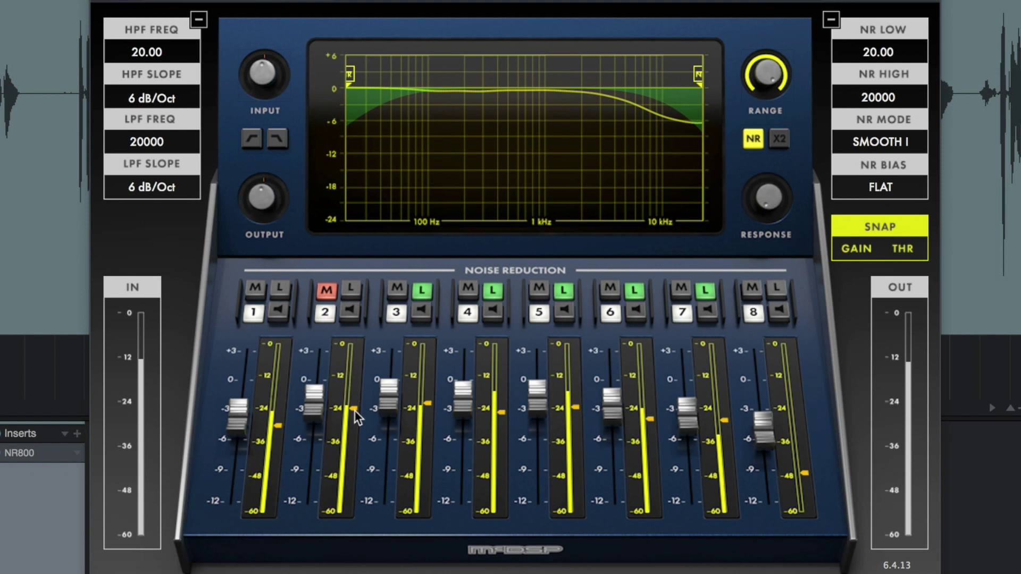
{"action": "mouse_move", "coordinate": [354, 410]}
{"action": "left_mouse_down"}
{"action": "mouse_move", "coordinate": [355, 425]}
{"action": "mouse_move", "coordinate": [320, 411]}
{"action": "mouse_move", "coordinate": [318, 426]}
{"action": "left_mouse_up"}
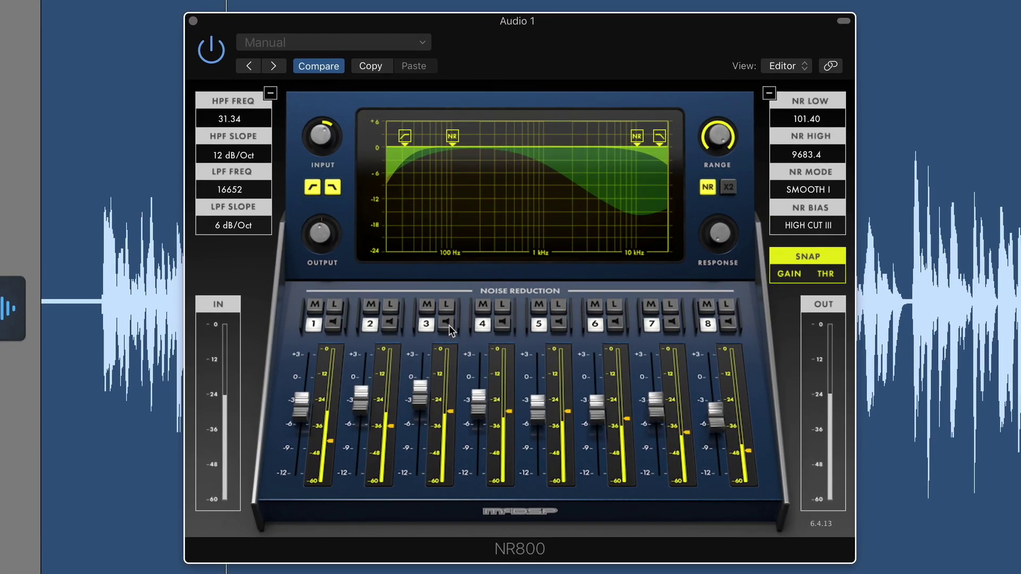
Step: Audition band 3, then lower bands 3, 8 (to about -5 dB) and 7
{"action": "left_click", "coordinate": [459, 332]}
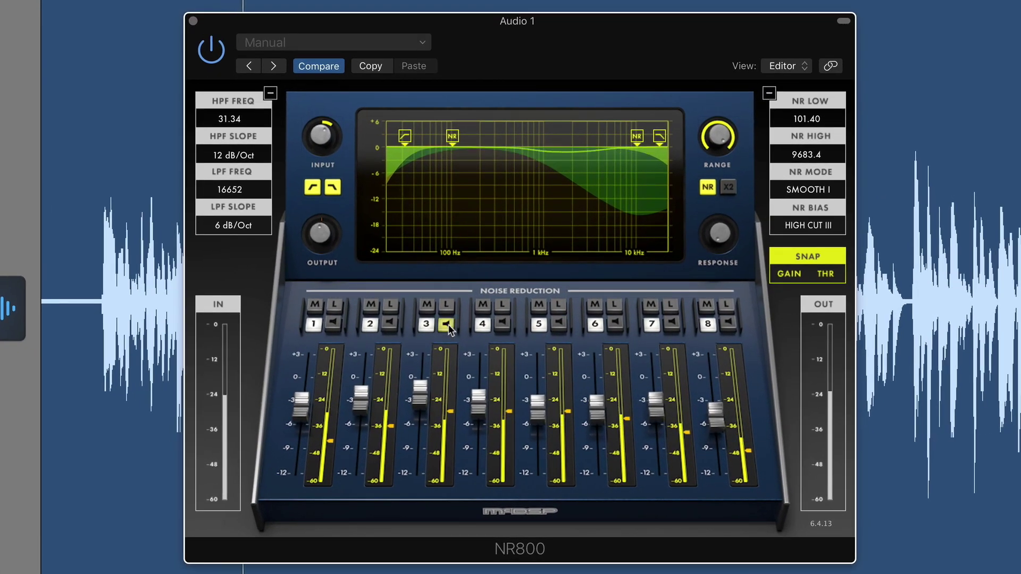
{"action": "left_click", "coordinate": [449, 329]}
{"action": "left_click_drag", "start_coordinate": [419, 397], "coordinate": [417, 420]}
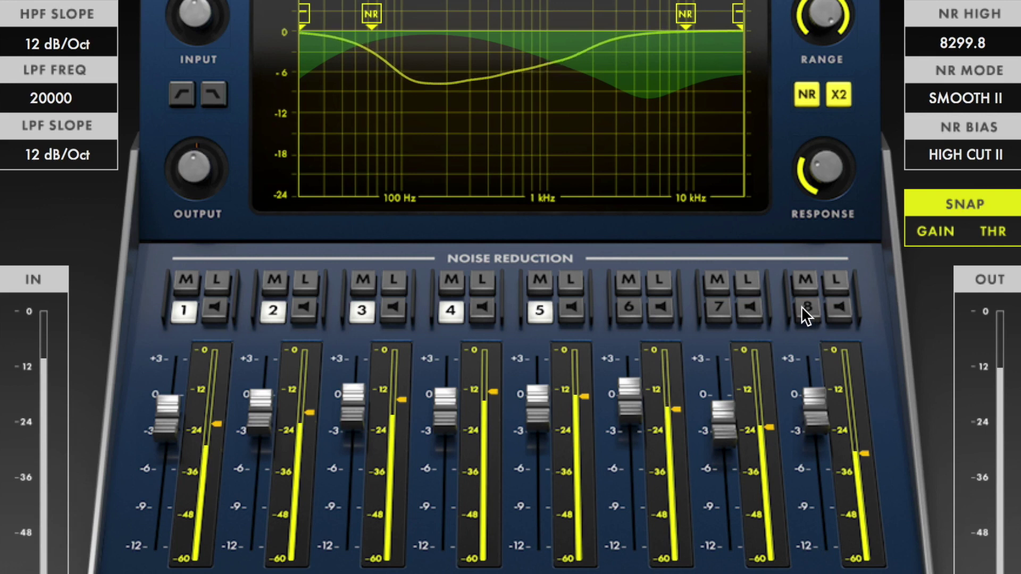
{"action": "left_click", "coordinate": [803, 308]}
{"action": "left_click_drag", "start_coordinate": [815, 398], "coordinate": [816, 465]}
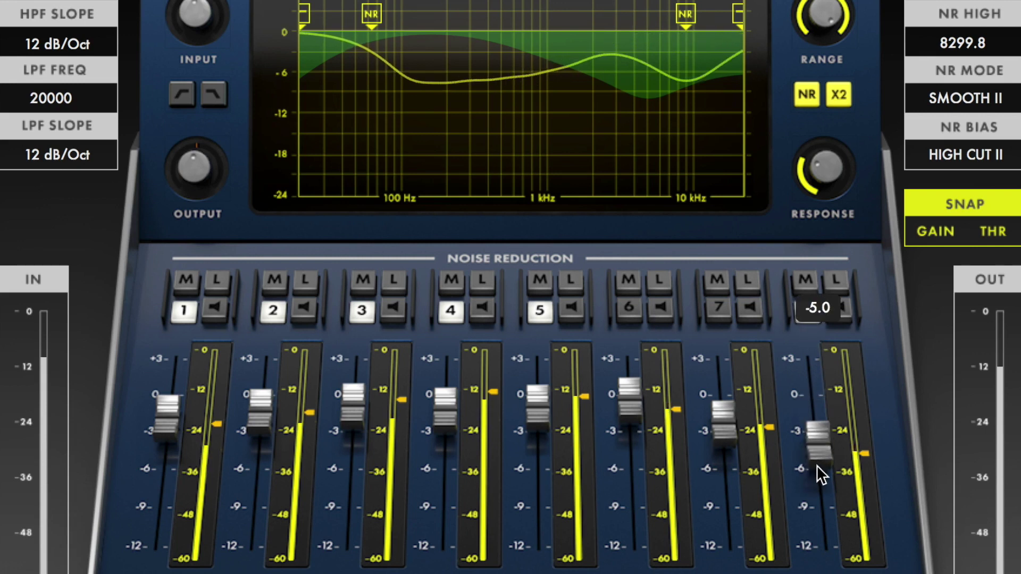
{"action": "left_click", "coordinate": [720, 318]}
{"action": "left_click_drag", "start_coordinate": [721, 436], "coordinate": [721, 452]}
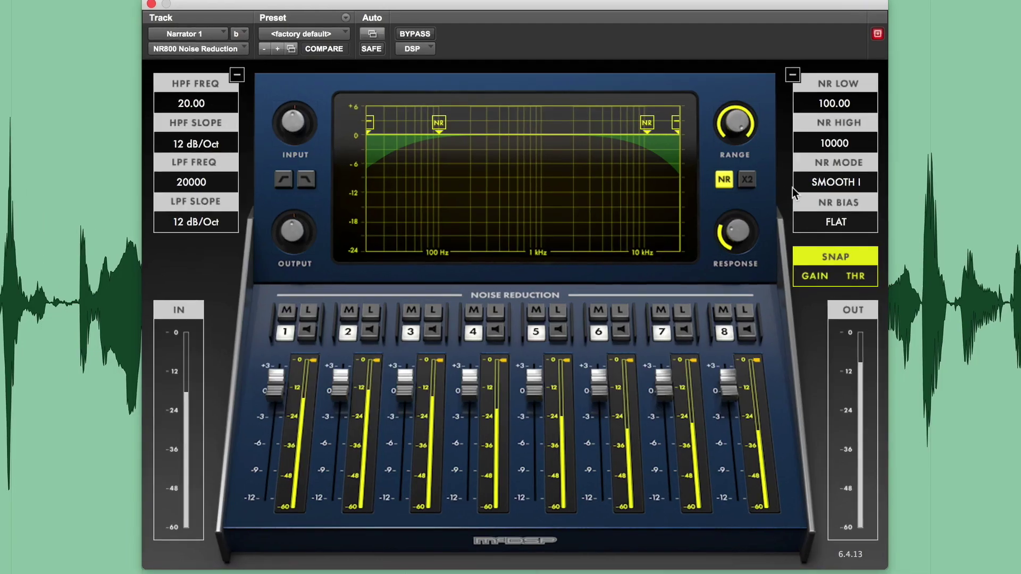
Step: Set DYNAMIC noise-reduction mode with DIALOG I bias, snap band gains, and adjust the range
{"action": "left_click", "coordinate": [792, 187]}
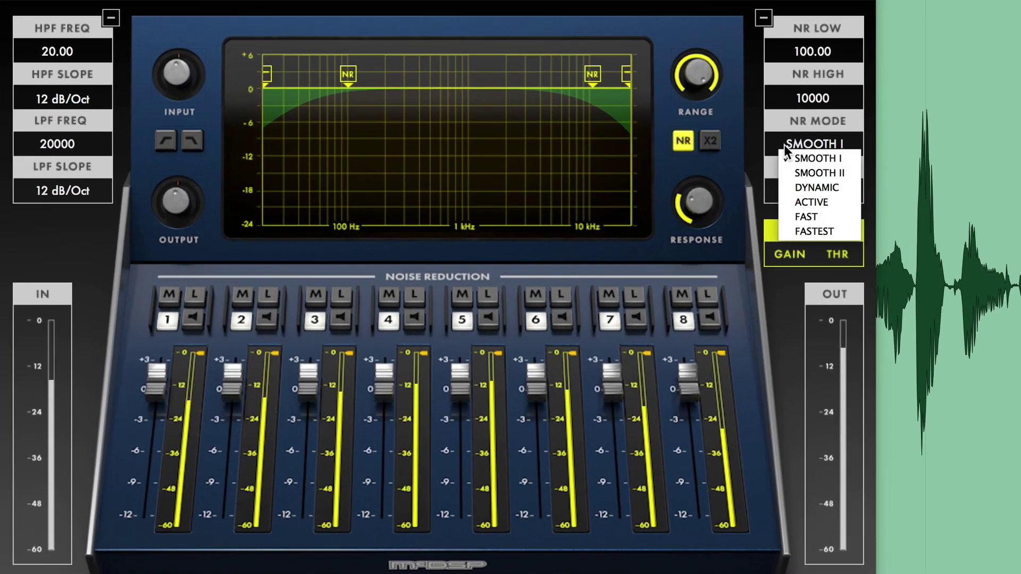
{"action": "left_click", "coordinate": [804, 188]}
{"action": "left_click", "coordinate": [803, 192]}
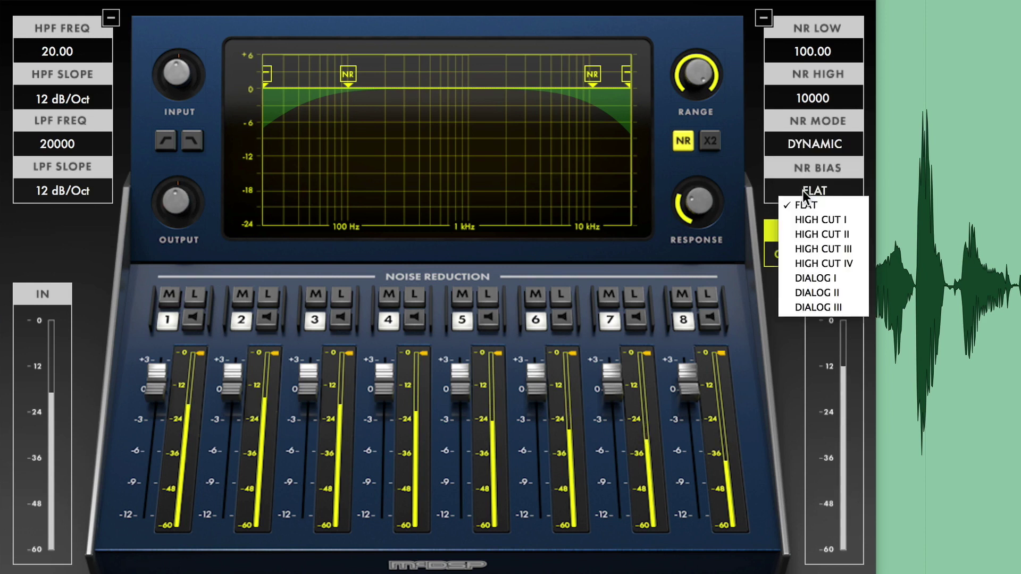
{"action": "left_click", "coordinate": [812, 279]}
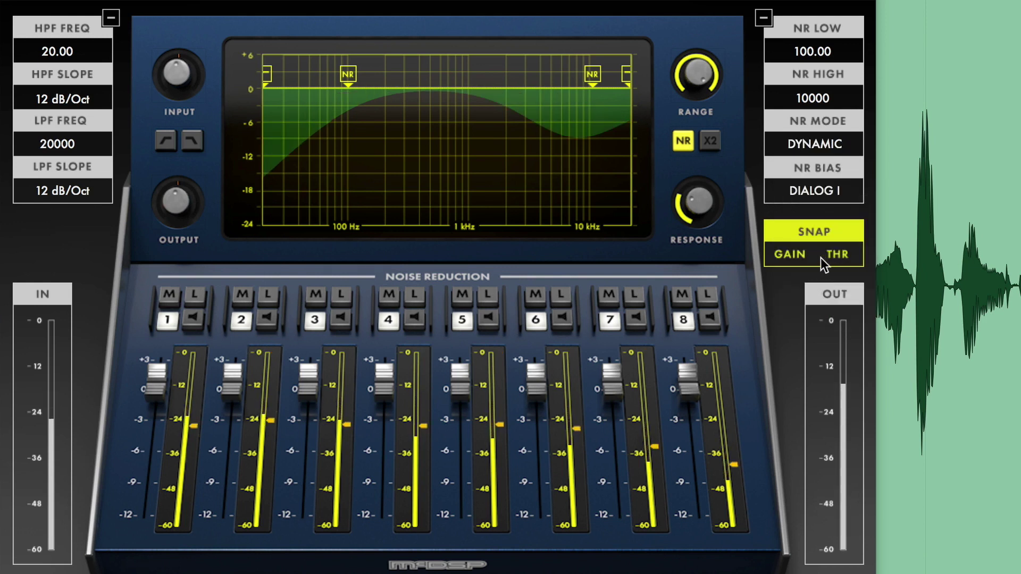
{"action": "left_click", "coordinate": [800, 257]}
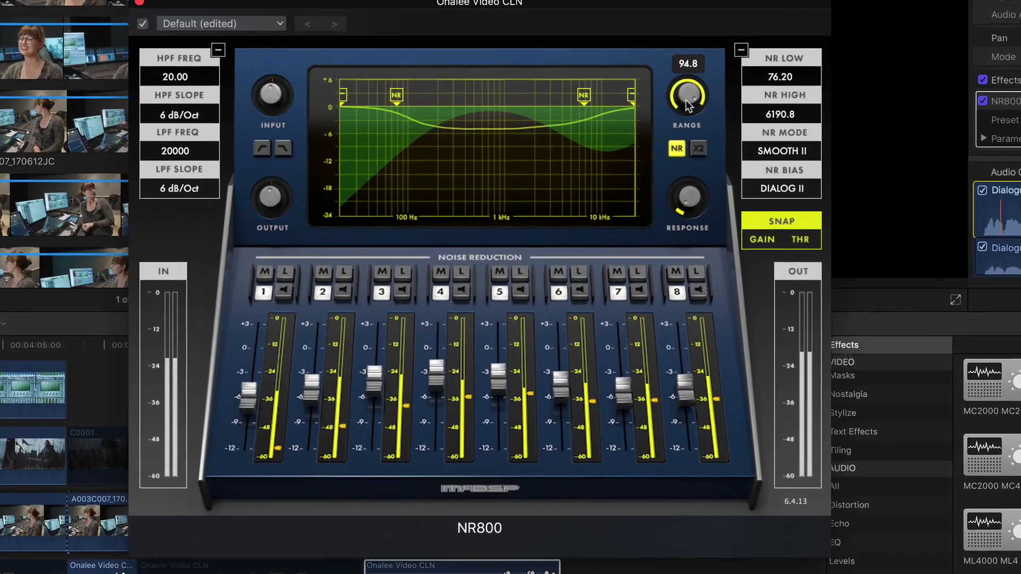
{"action": "left_click_drag", "start_coordinate": [685, 100], "coordinate": [723, 79]}
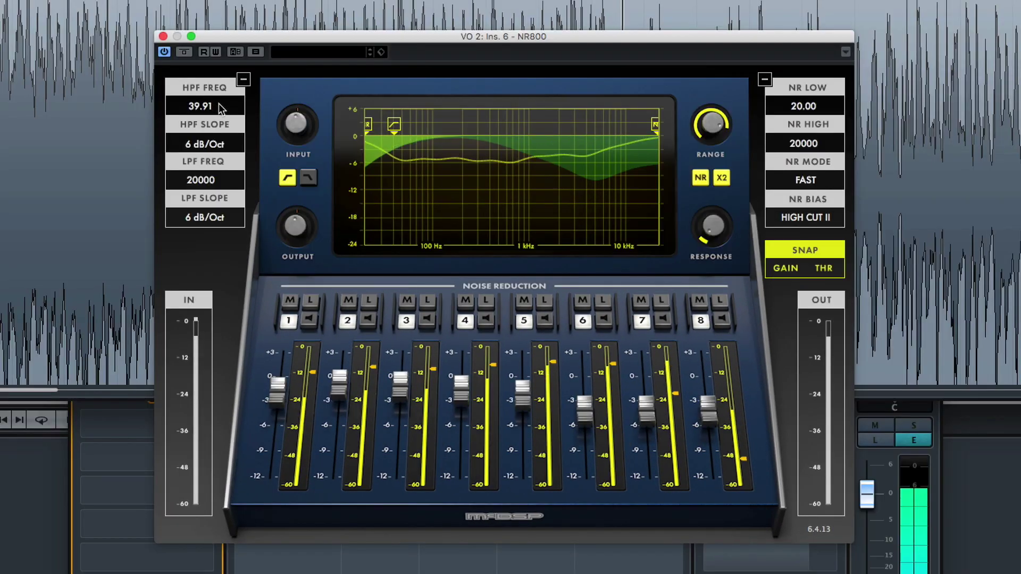
Step: Raise the high-pass to 71.78 with a steeper slope, and bypass noise reduction to compare
{"action": "left_click_drag", "start_coordinate": [235, 105], "coordinate": [234, 101]}
{"action": "left_click", "coordinate": [222, 145]}
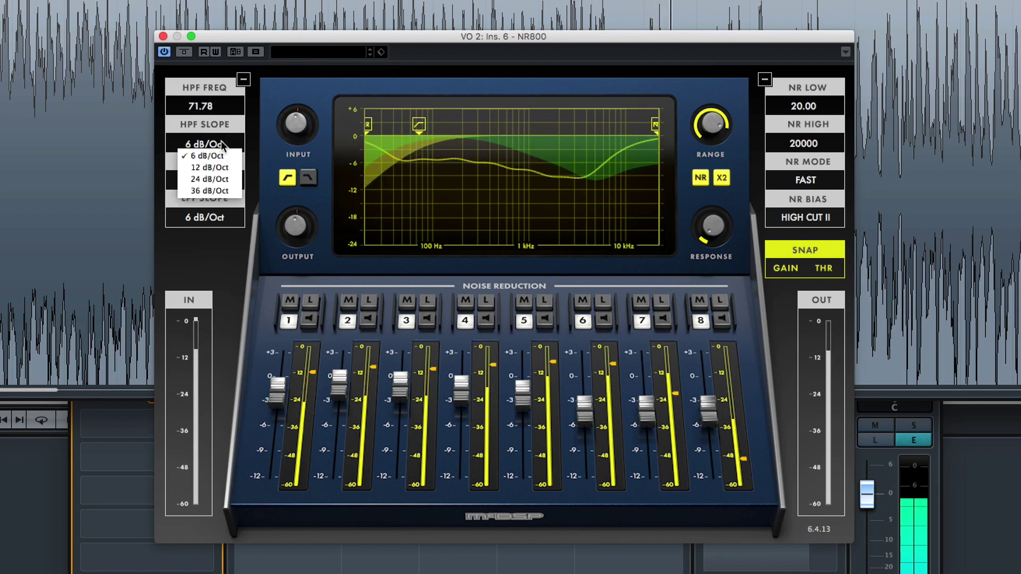
{"action": "left_click", "coordinate": [209, 179]}
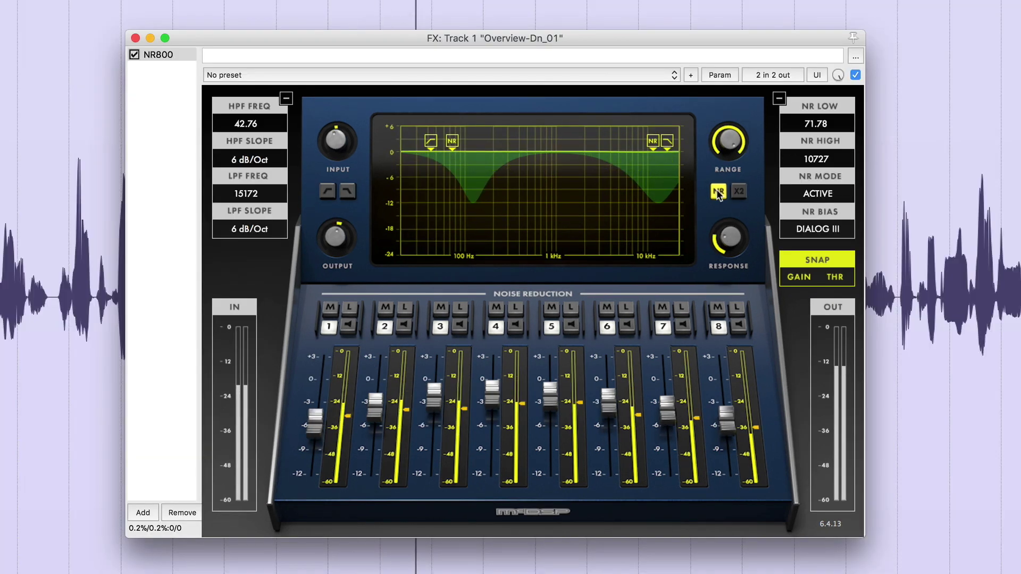
{"action": "left_click", "coordinate": [719, 192]}
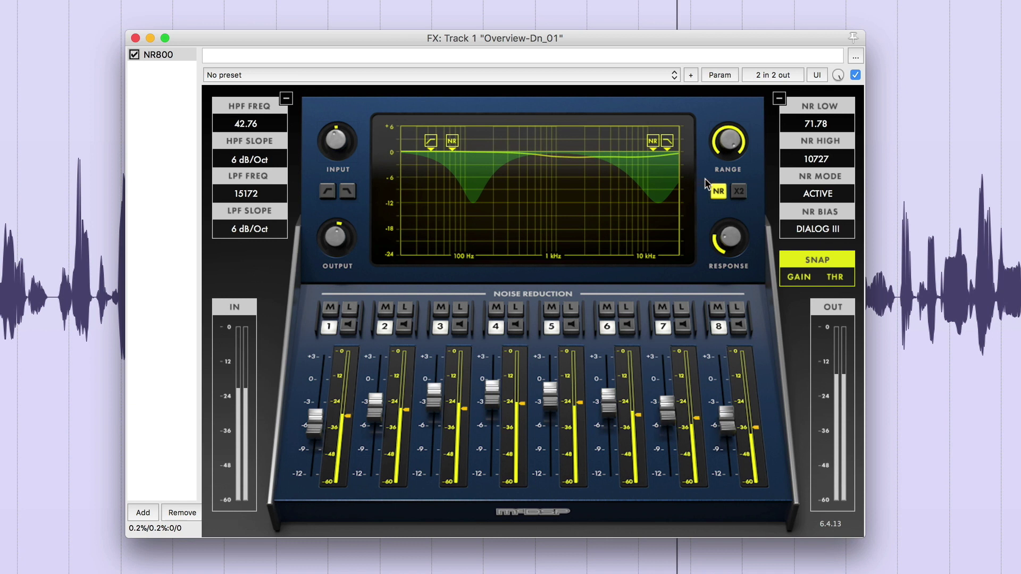
Step: Narrow the noise-reduction band from both ends, upper limit toward 5.6 kHz, and reduce range slightly
{"action": "left_click_drag", "start_coordinate": [653, 141], "coordinate": [615, 140]}
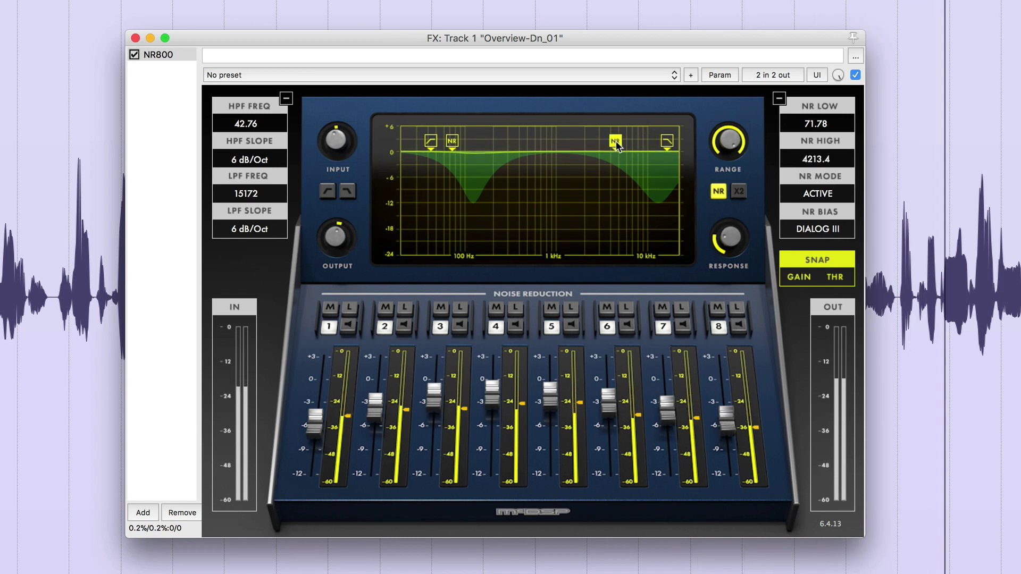
{"action": "left_click_drag", "start_coordinate": [452, 141], "coordinate": [473, 145]}
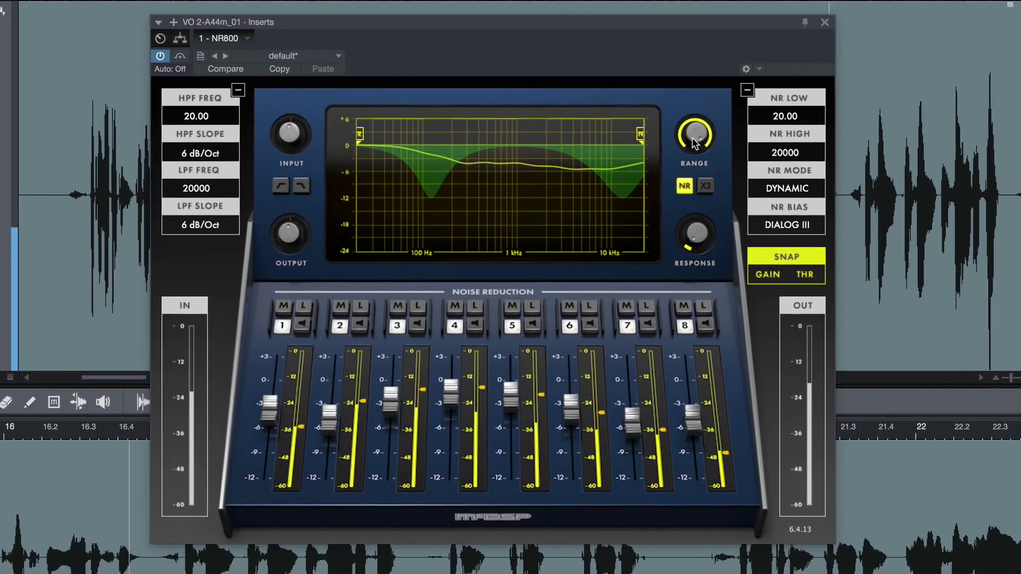
{"action": "mouse_move", "coordinate": [652, 147]}
{"action": "left_click_drag", "start_coordinate": [710, 139], "coordinate": [709, 145]}
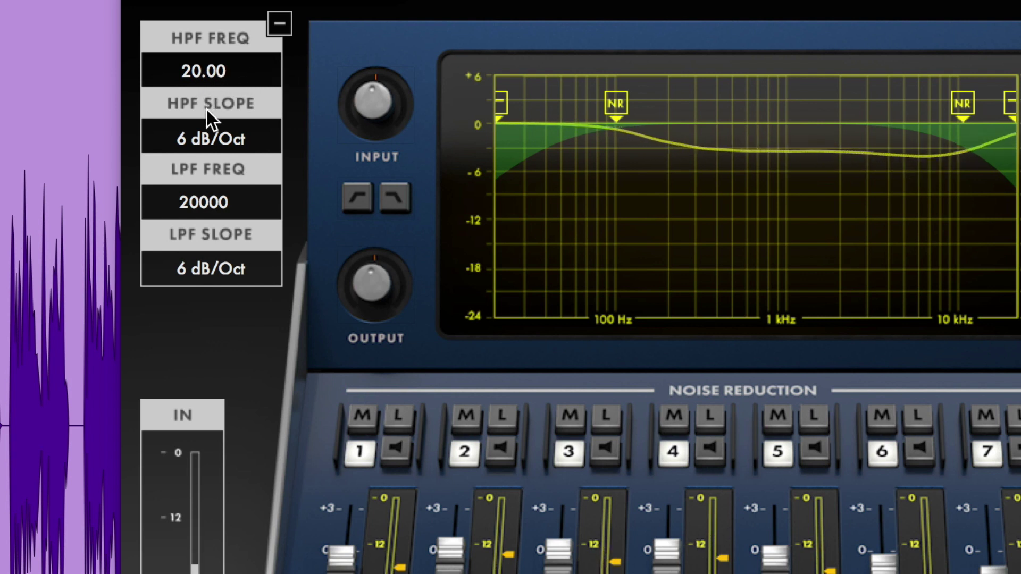
Step: Set the high-pass frequency to 55 and the low-pass frequency to about 14159 Hz
{"action": "left_click", "coordinate": [209, 72]}
{"action": "type", "text": "55"}
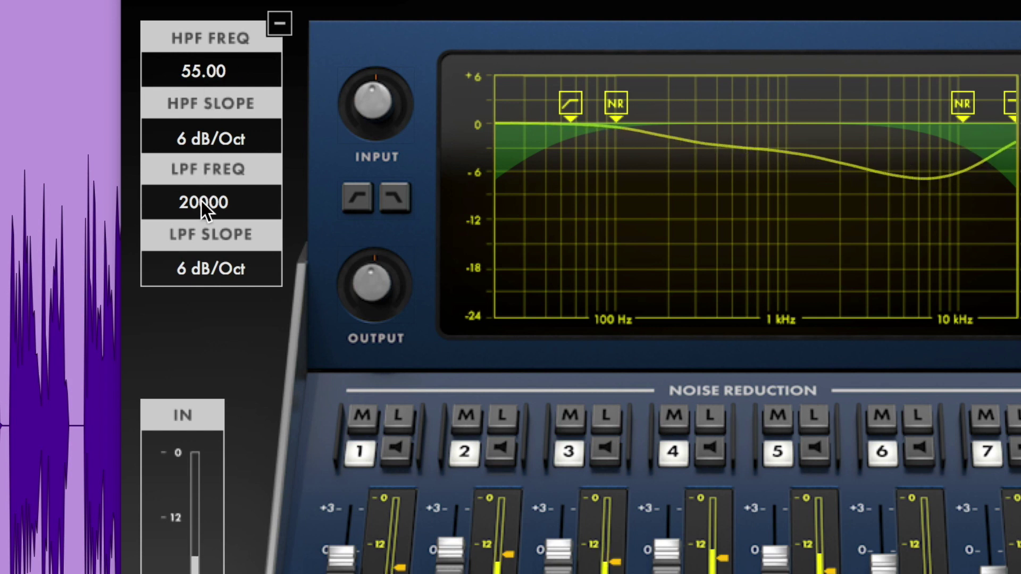
{"action": "left_click_drag", "start_coordinate": [201, 201], "coordinate": [187, 201]}
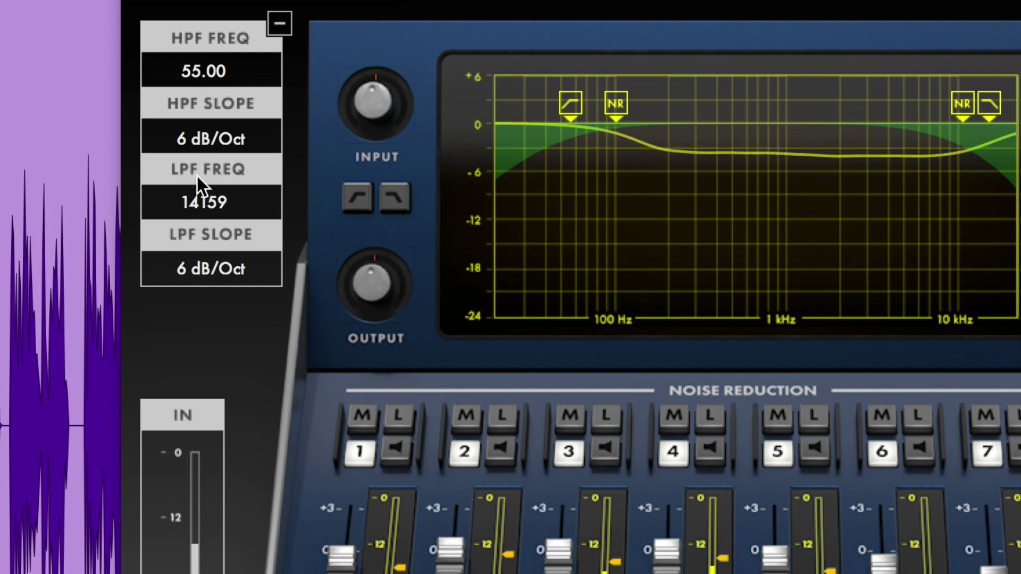
Step: Set high-pass slope to 36 dB/Oct and low-pass slope to 12 dB/Oct, then engage both filters
{"action": "left_click", "coordinate": [209, 139]}
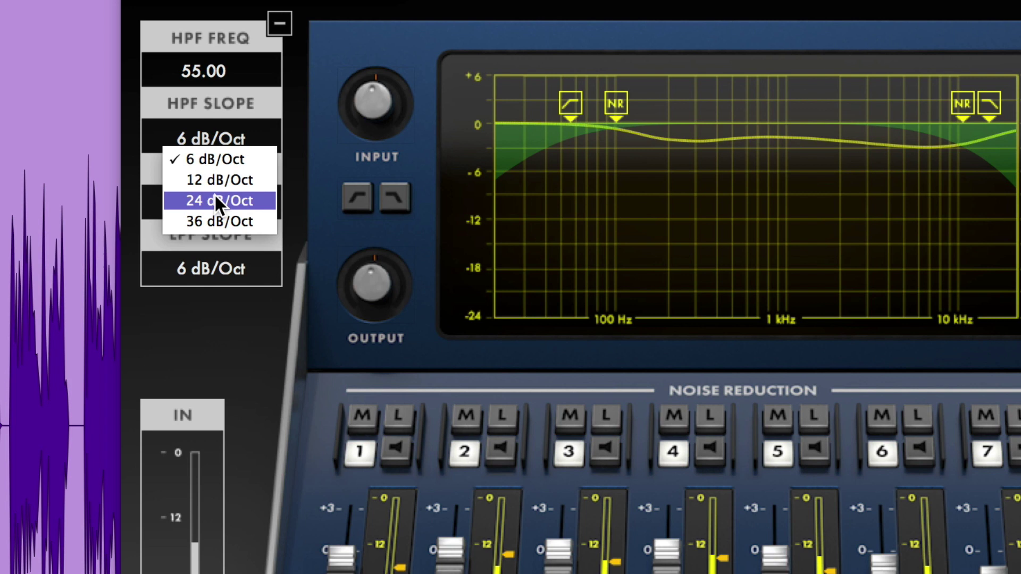
{"action": "left_click", "coordinate": [215, 215]}
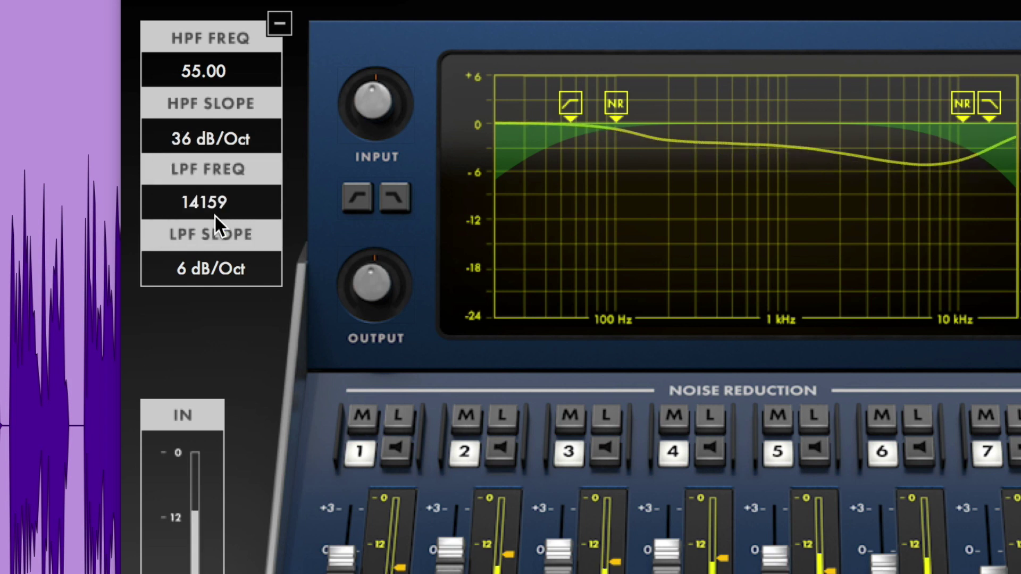
{"action": "left_click", "coordinate": [215, 270]}
{"action": "left_click", "coordinate": [219, 310]}
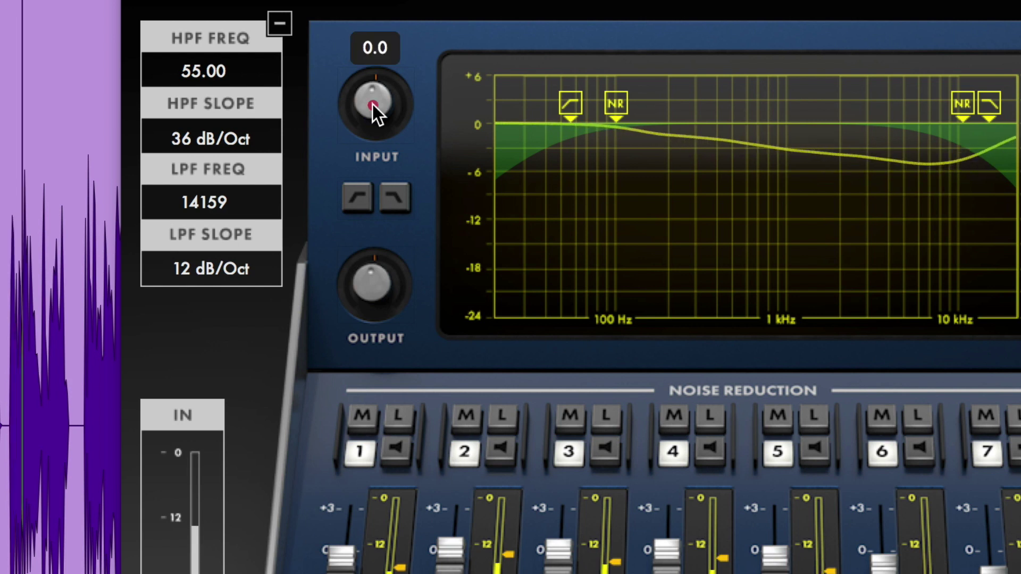
{"action": "mouse_move", "coordinate": [372, 294]}
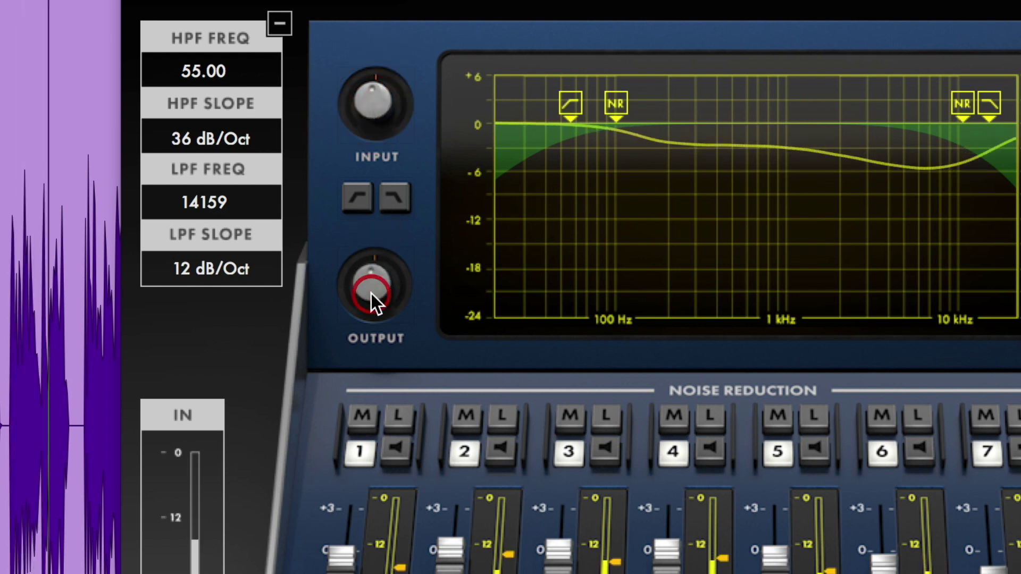
{"action": "left_click", "coordinate": [359, 199]}
{"action": "left_click", "coordinate": [358, 200]}
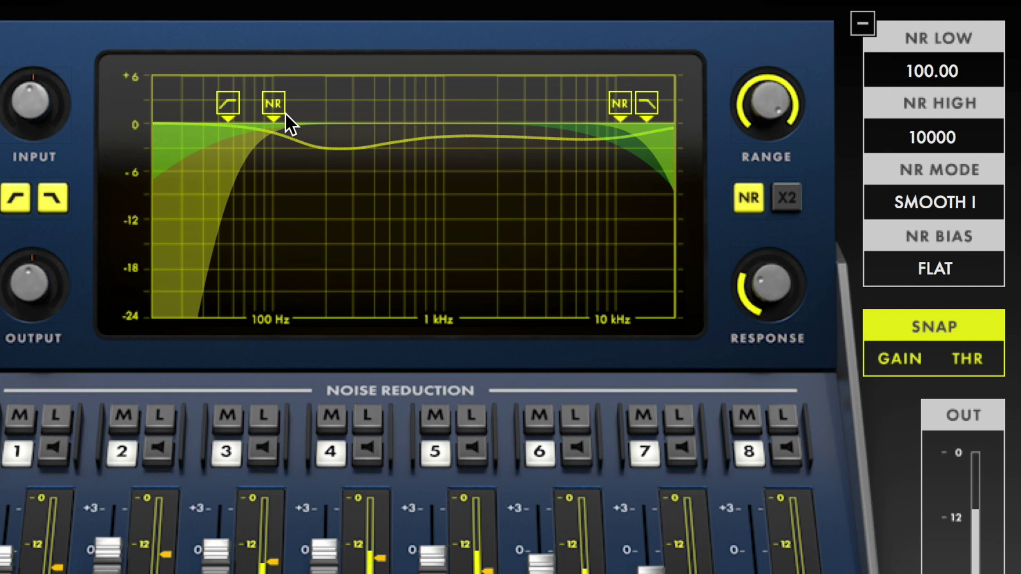
Step: Nudge the high-pass cutoff lower, drop the range to 92.8, and bypass noise reduction to hear the raw guitar
{"action": "left_click_drag", "start_coordinate": [230, 105], "coordinate": [221, 104]}
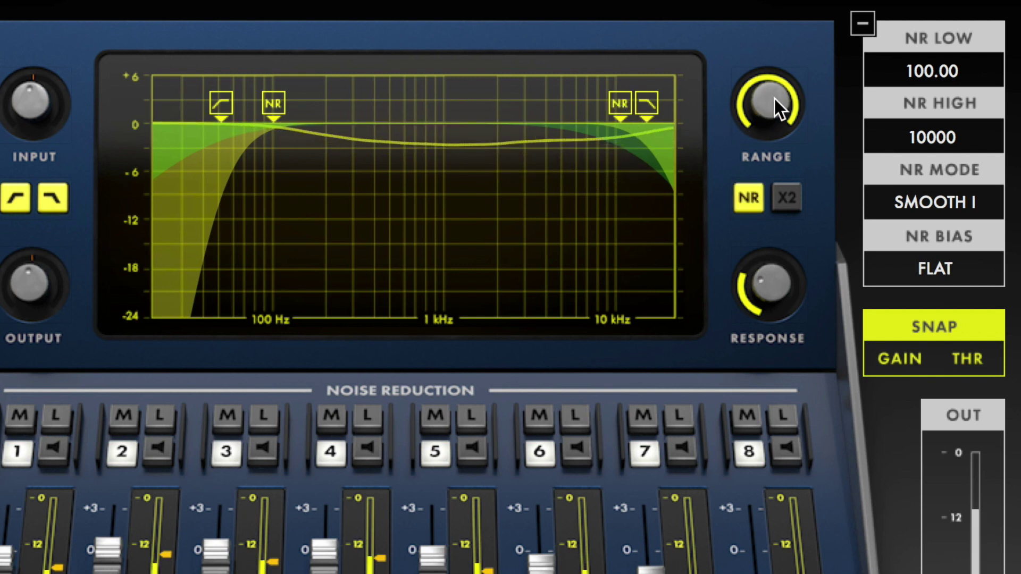
{"action": "mouse_move", "coordinate": [775, 97]}
{"action": "left_mouse_down"}
{"action": "mouse_move", "coordinate": [773, 126]}
{"action": "mouse_move", "coordinate": [774, 97]}
{"action": "left_mouse_up"}
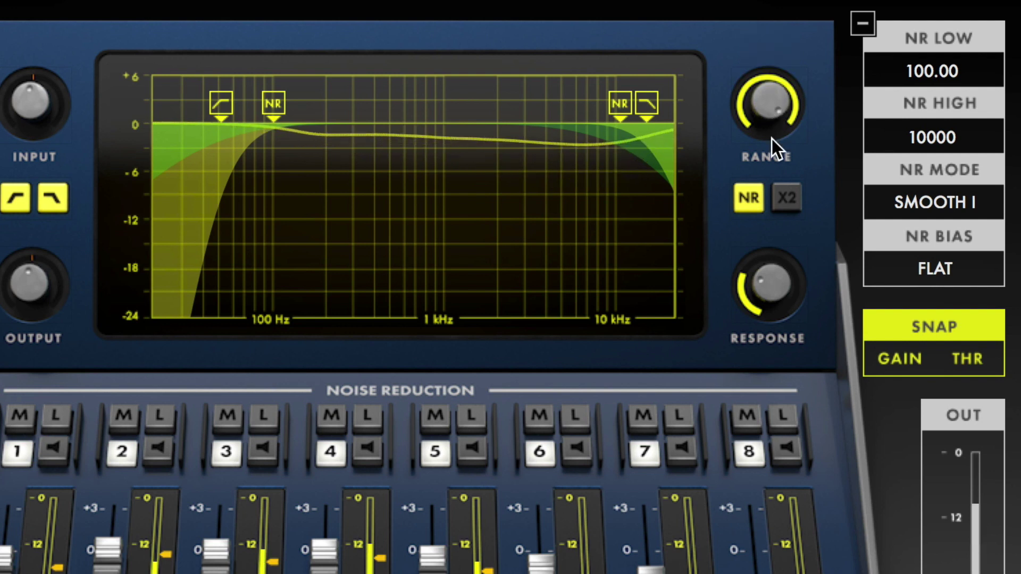
{"action": "left_click", "coordinate": [754, 194]}
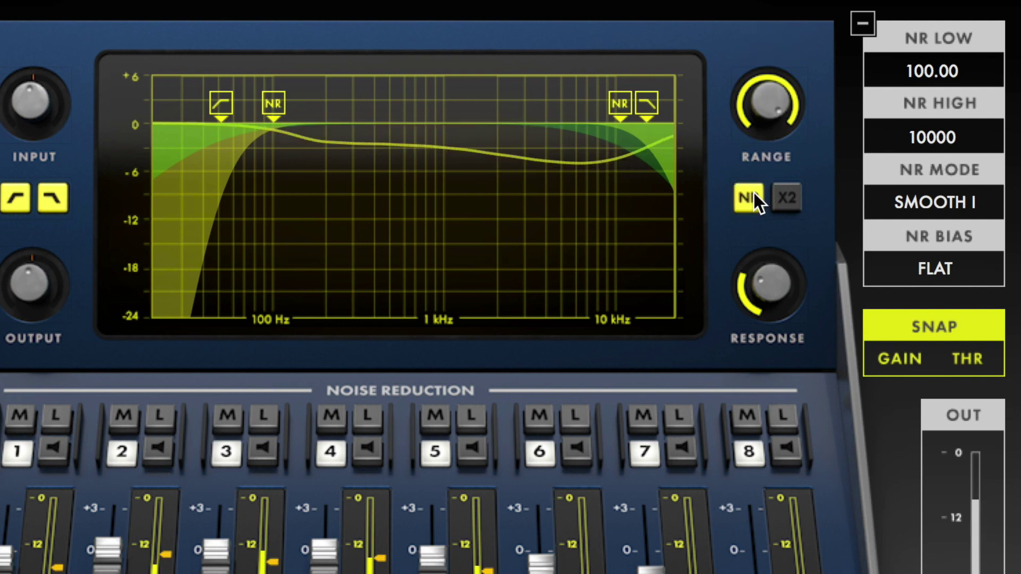
Step: Try X2 double-strength, return to single strength, and raise response to about 13.6
{"action": "left_click", "coordinate": [783, 194]}
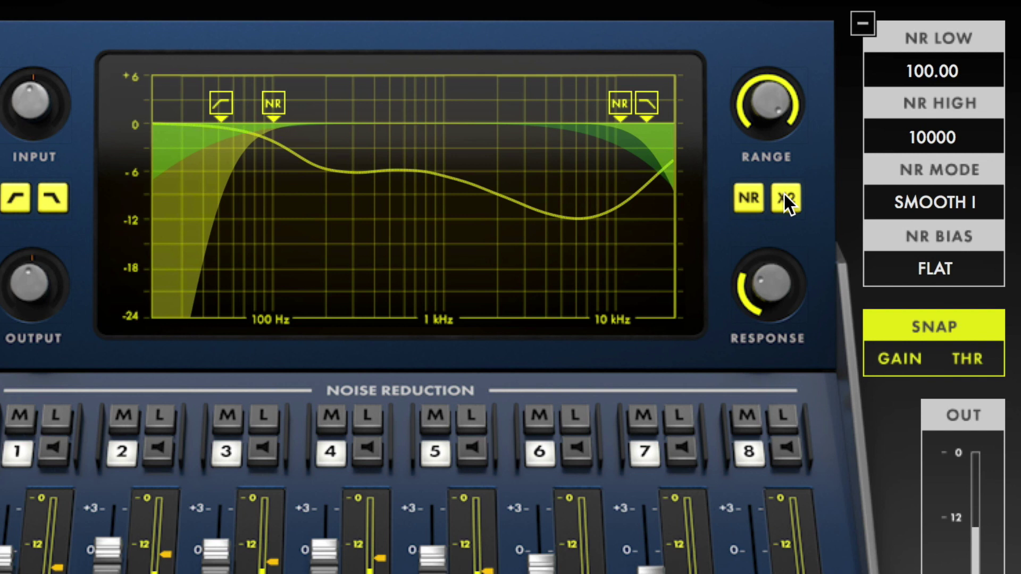
{"action": "left_click", "coordinate": [783, 193]}
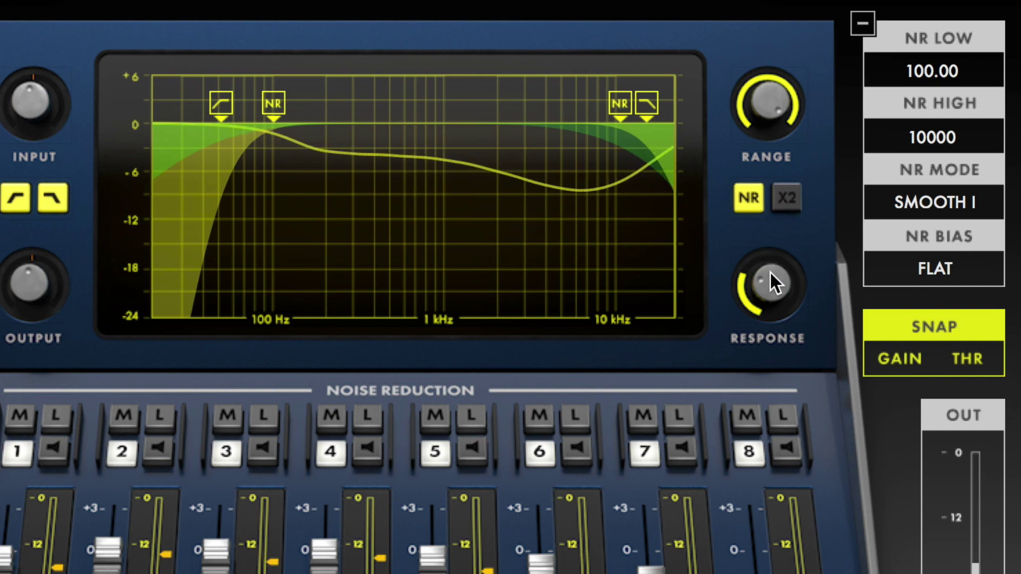
{"action": "mouse_move", "coordinate": [771, 288]}
{"action": "left_mouse_down"}
{"action": "mouse_move", "coordinate": [771, 247]}
{"action": "mouse_move", "coordinate": [771, 298]}
{"action": "mouse_move", "coordinate": [771, 288]}
{"action": "left_mouse_up"}
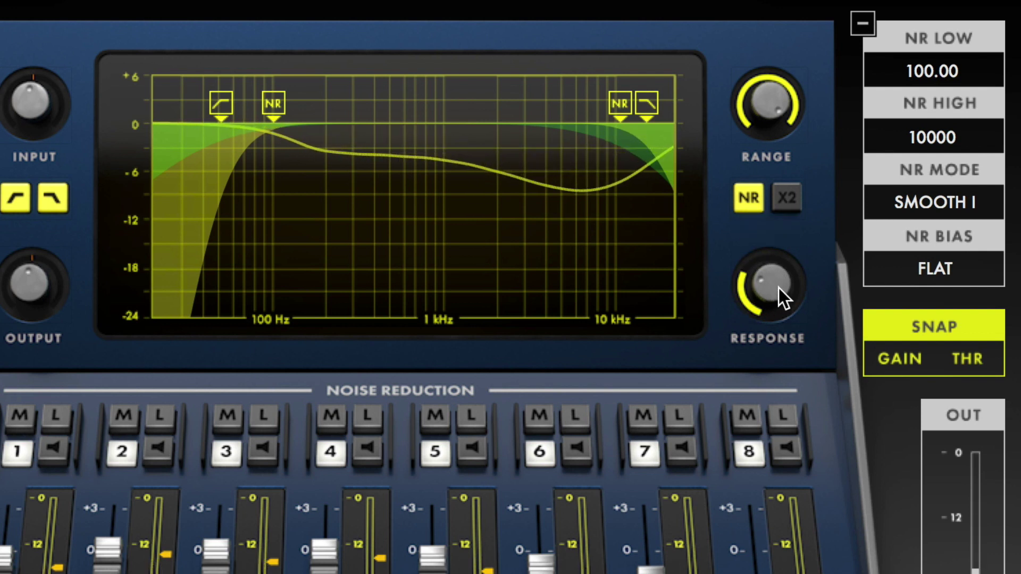
Step: Enter 85 Hz as NR LOW and drag NR HIGH down to about 6661.6 Hz
{"action": "left_click", "coordinate": [963, 69]}
{"action": "type", "text": "85"}
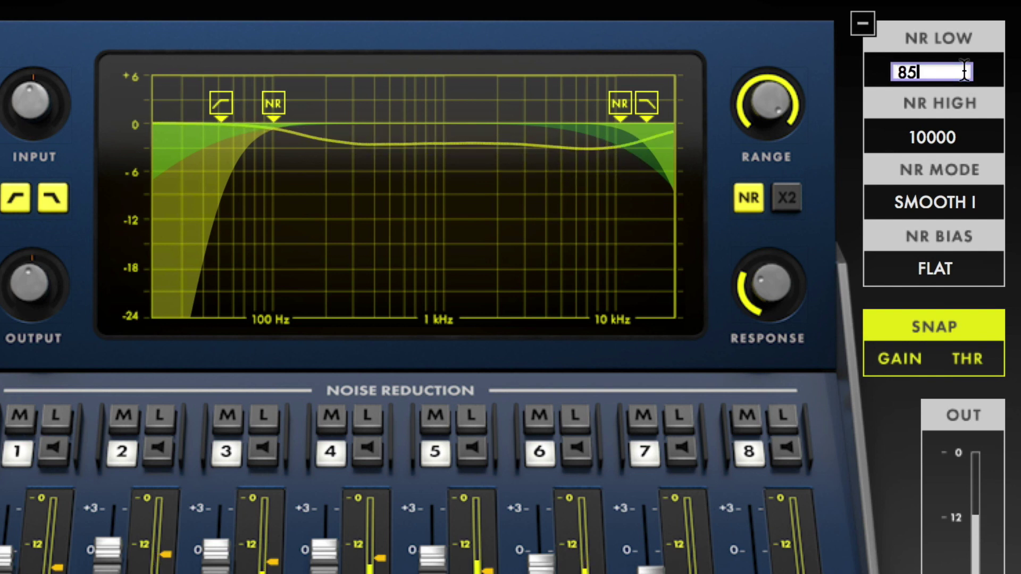
{"action": "key", "text": "Return"}
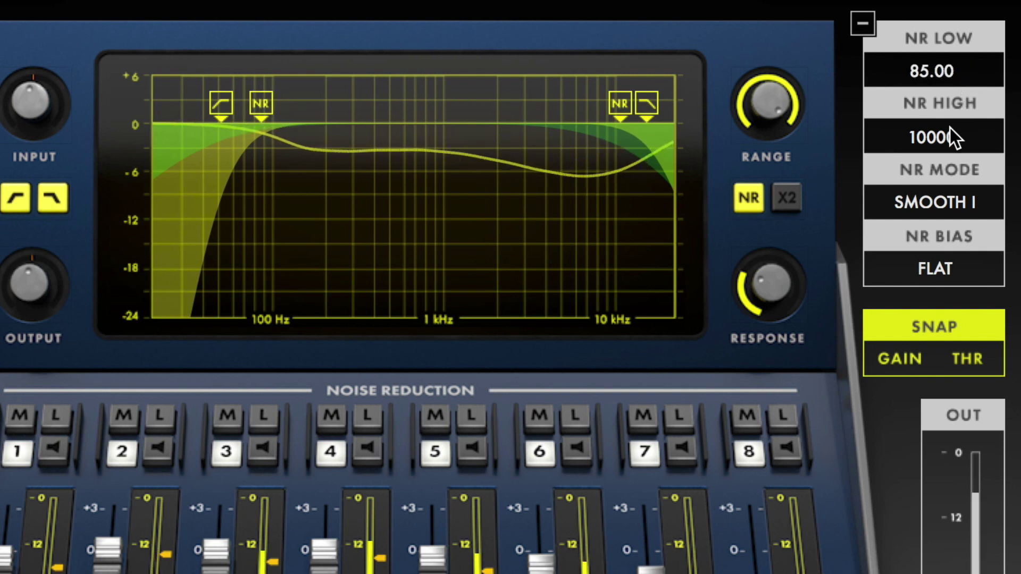
{"action": "scroll", "coordinate": [941, 135], "scroll_direction": "down", "scroll_amount": 3}
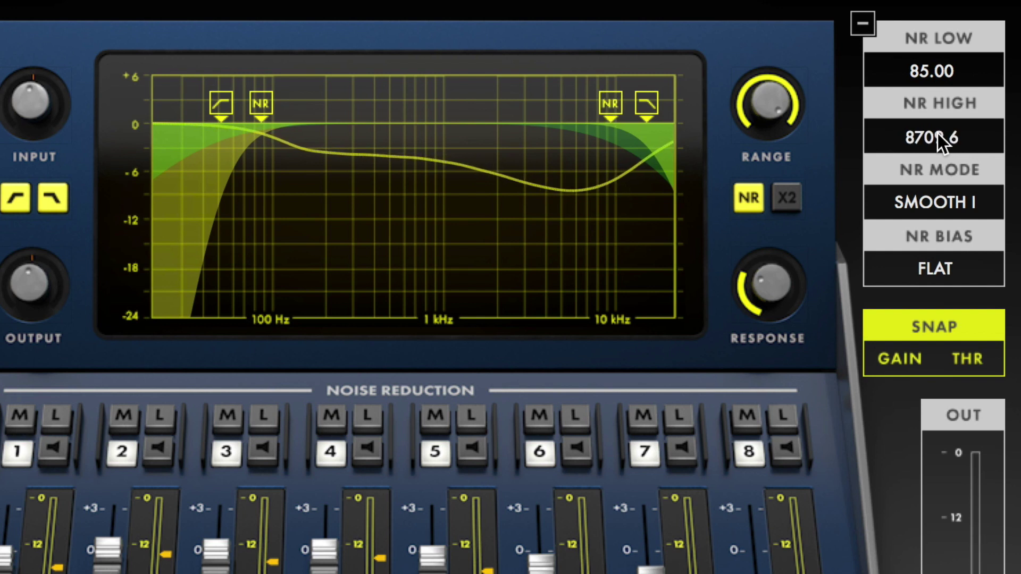
{"action": "left_click_drag", "start_coordinate": [615, 107], "coordinate": [589, 104]}
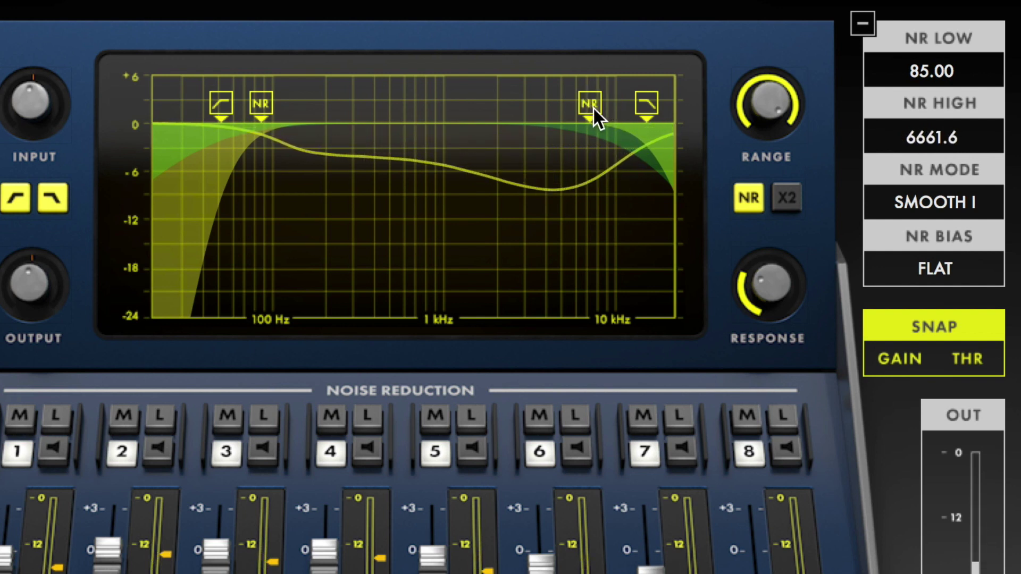
Step: Choose FASTEST from the NR MODE list and DIALOG II from the NR BIAS list
{"action": "left_click", "coordinate": [934, 200]}
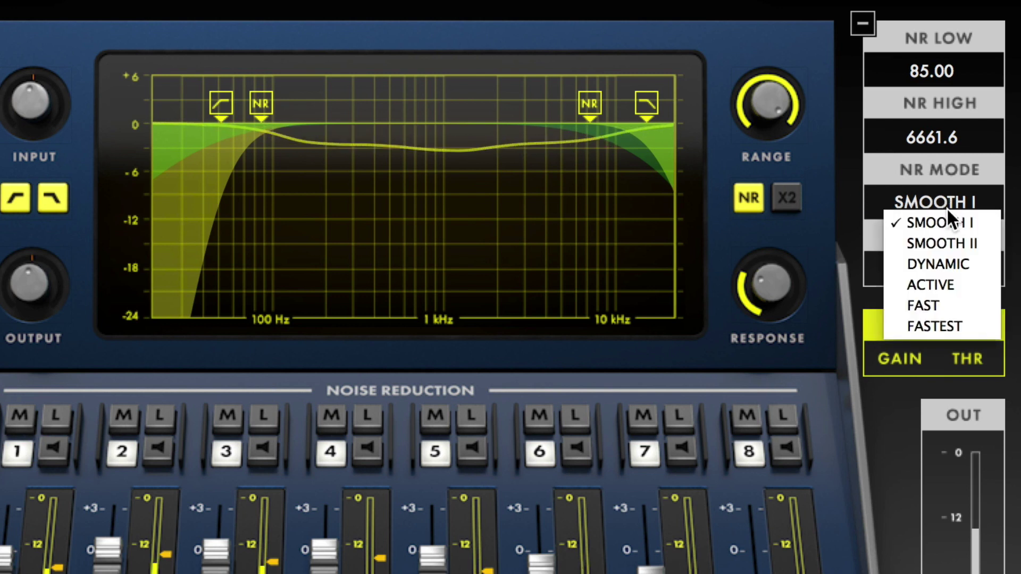
{"action": "left_click", "coordinate": [943, 326]}
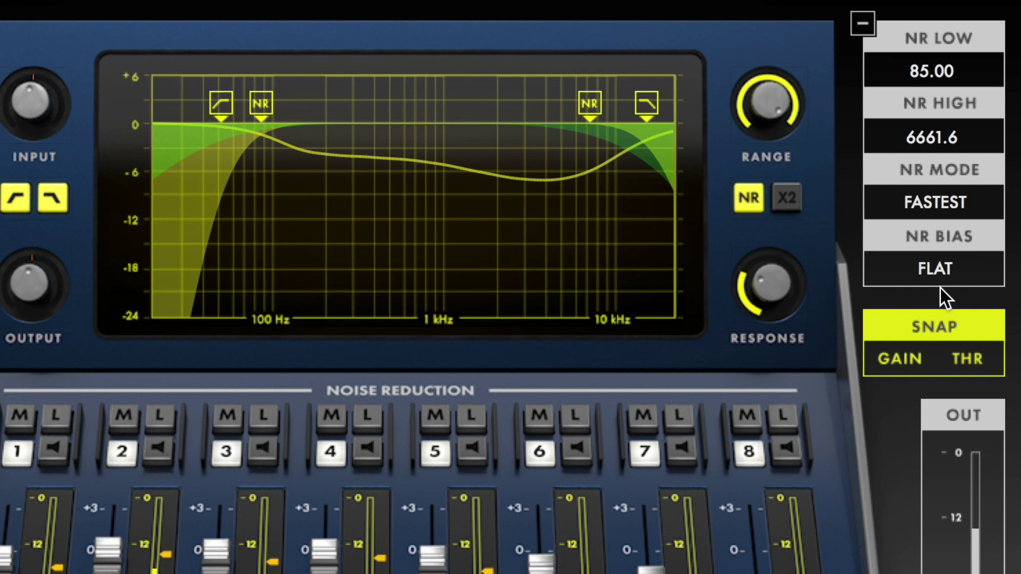
{"action": "left_click", "coordinate": [955, 264]}
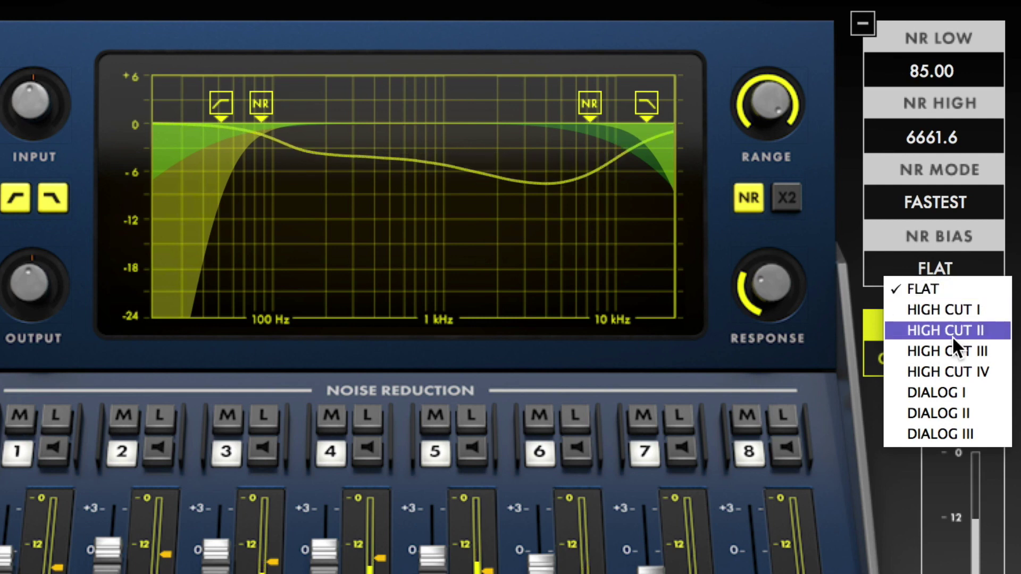
{"action": "left_click", "coordinate": [945, 408]}
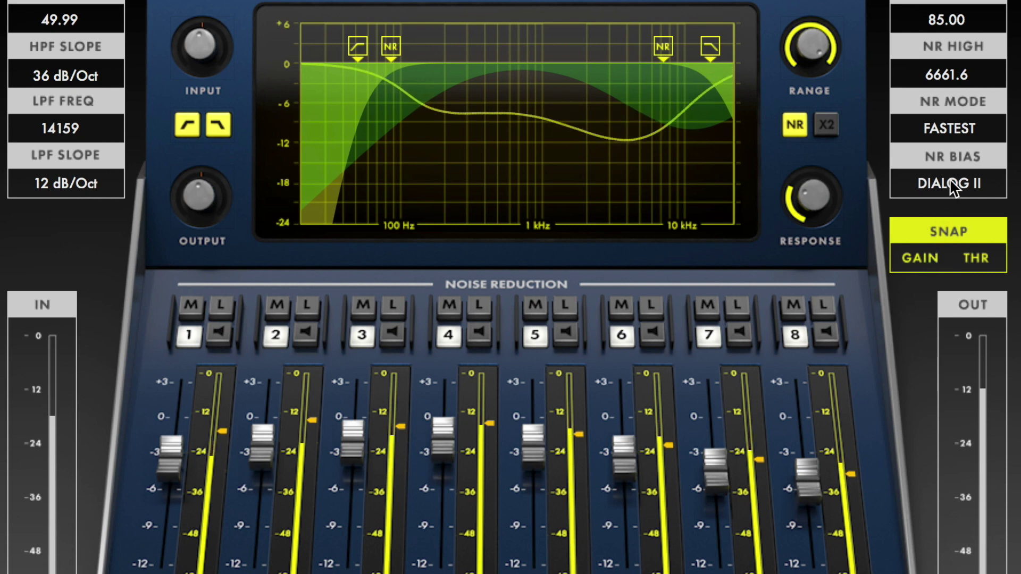
Step: Pick HIGH CUT I bias, then snap the band thresholds and gains to the signal
{"action": "left_click", "coordinate": [928, 183]}
{"action": "left_click", "coordinate": [950, 218]}
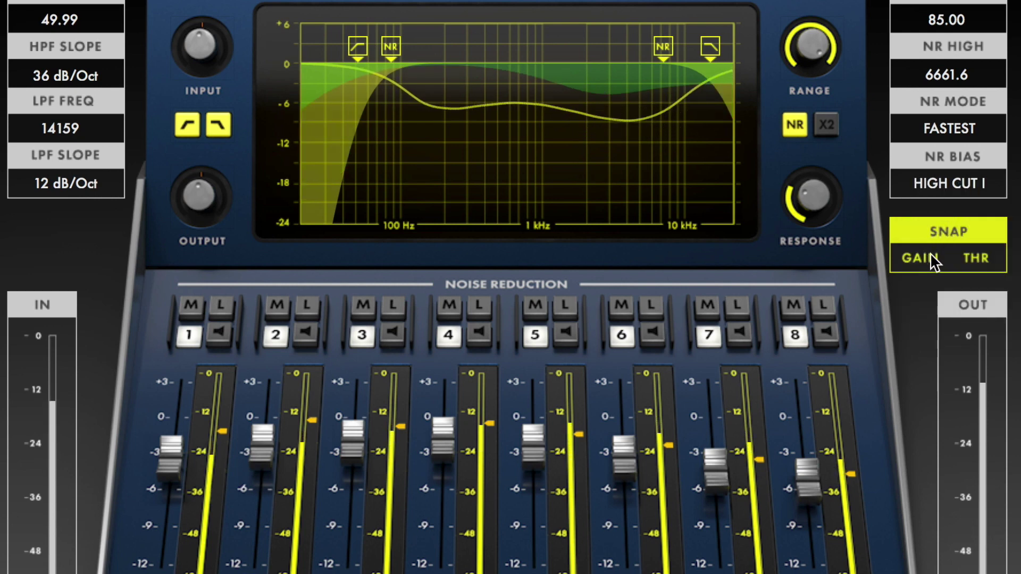
{"action": "left_click", "coordinate": [970, 256]}
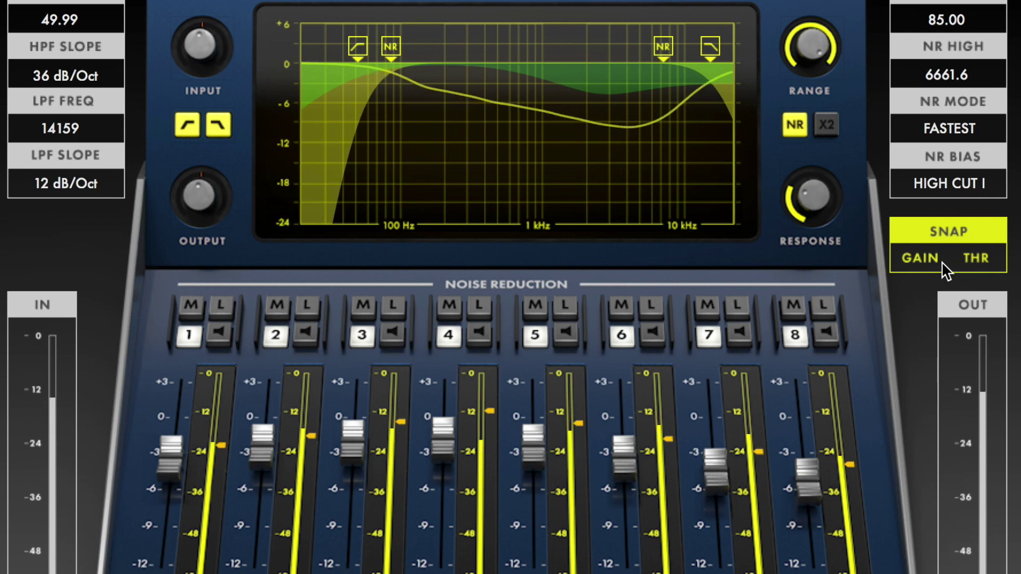
{"action": "left_click", "coordinate": [922, 256]}
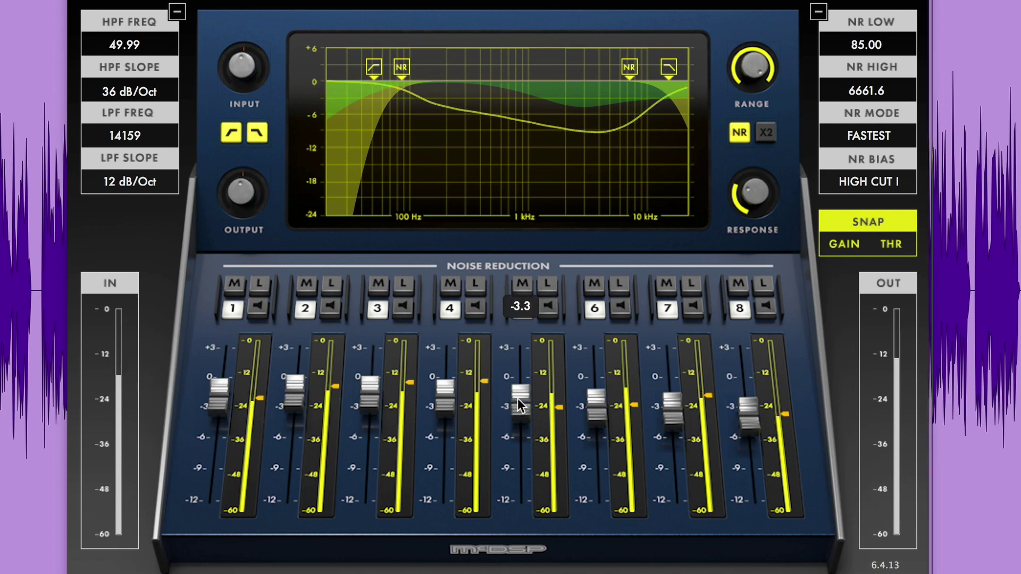
Step: Raise band 5 to -1.4, lower band 6 to about -4.4, cut band 7 hard, and try X2
{"action": "left_click_drag", "start_coordinate": [519, 398], "coordinate": [522, 376]}
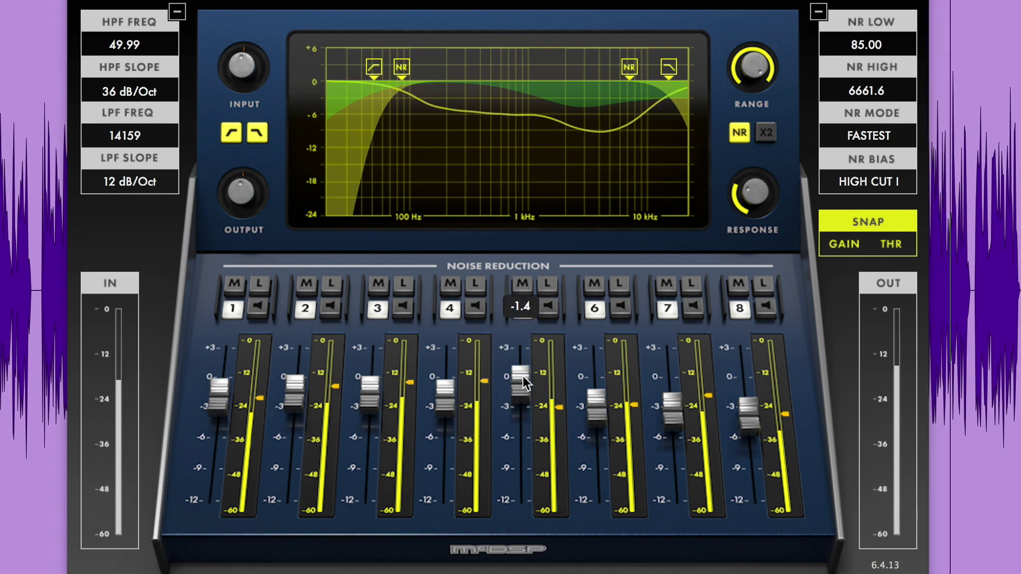
{"action": "left_click_drag", "start_coordinate": [595, 400], "coordinate": [598, 413]}
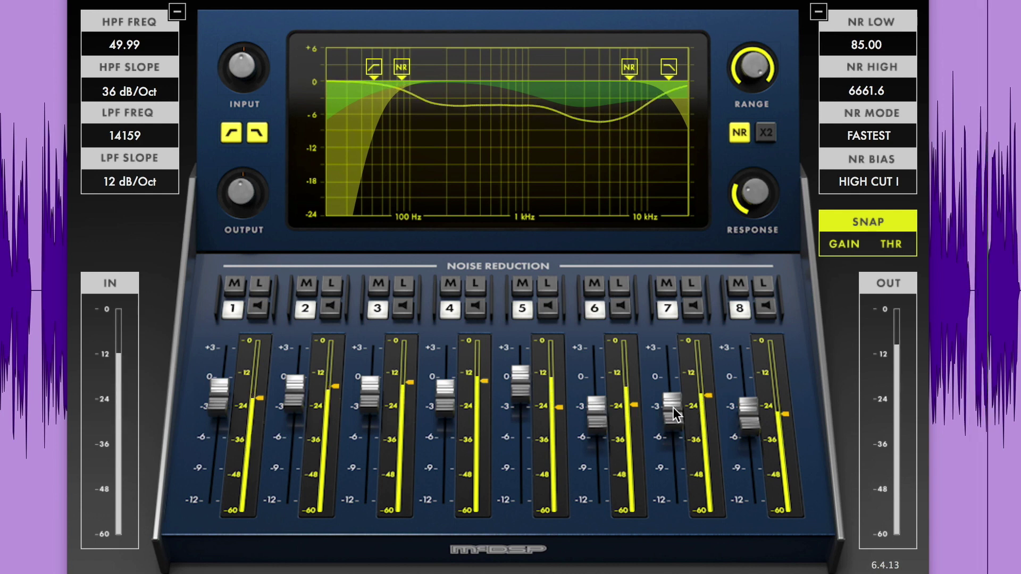
{"action": "left_click_drag", "start_coordinate": [674, 407], "coordinate": [682, 401]}
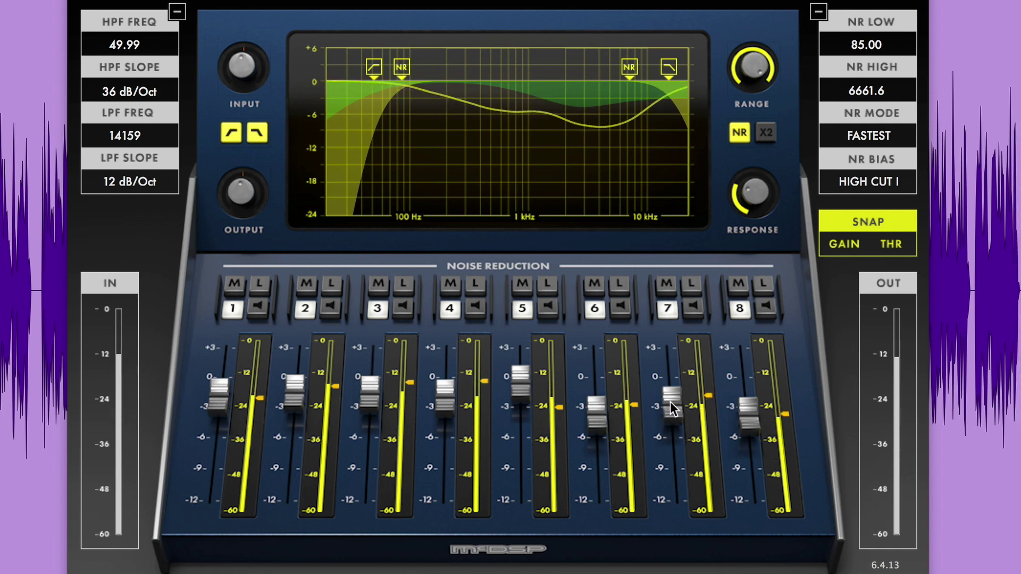
{"action": "left_click_drag", "start_coordinate": [670, 401], "coordinate": [673, 545]}
{"action": "left_click", "coordinate": [770, 127]}
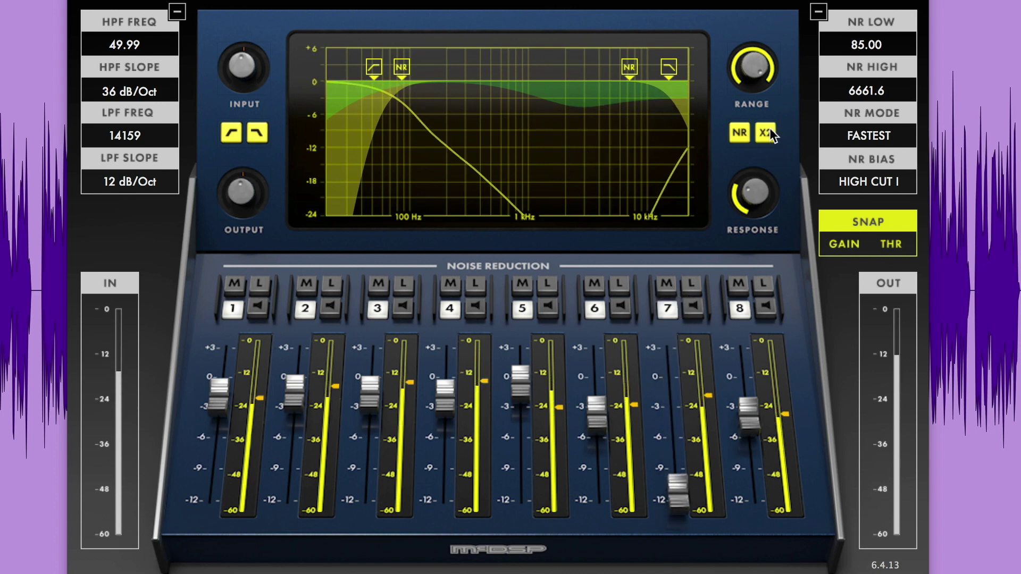
Step: Turn X2 off, lift band 7 to about -5, audition bands 6 and 7, and set band 6 to -2.2
{"action": "left_click", "coordinate": [770, 128]}
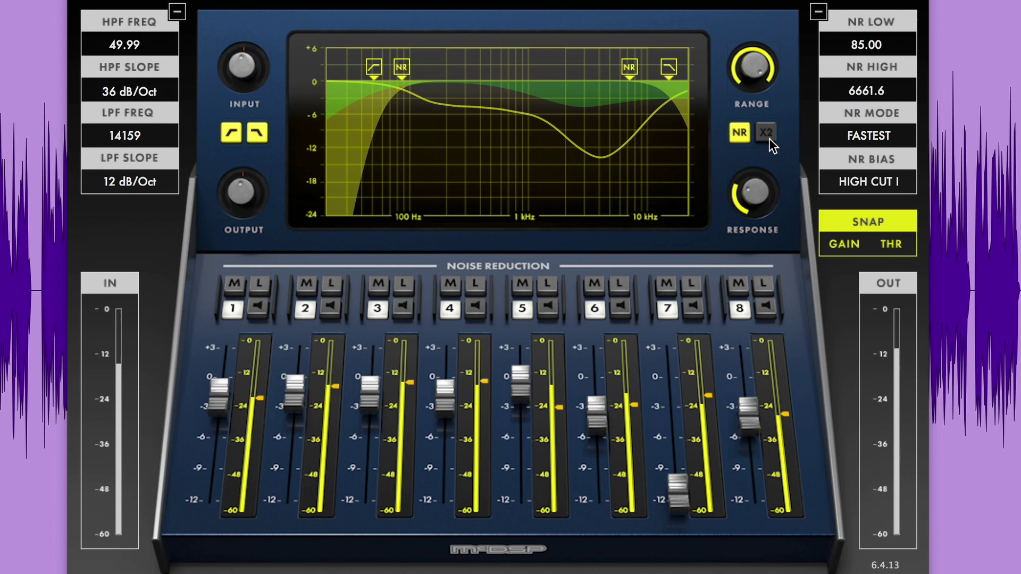
{"action": "left_click_drag", "start_coordinate": [678, 488], "coordinate": [664, 359]}
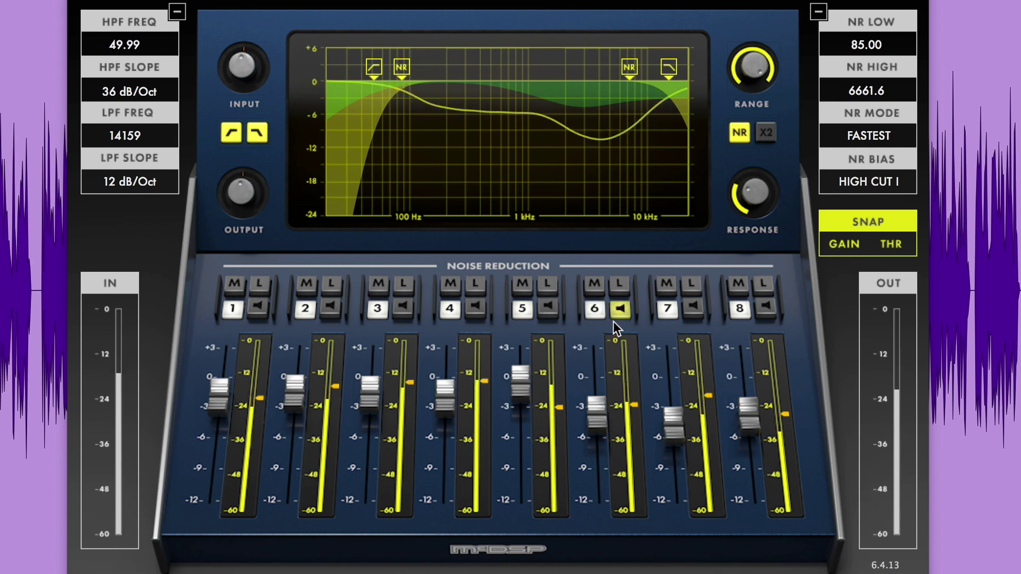
{"action": "left_click", "coordinate": [622, 308]}
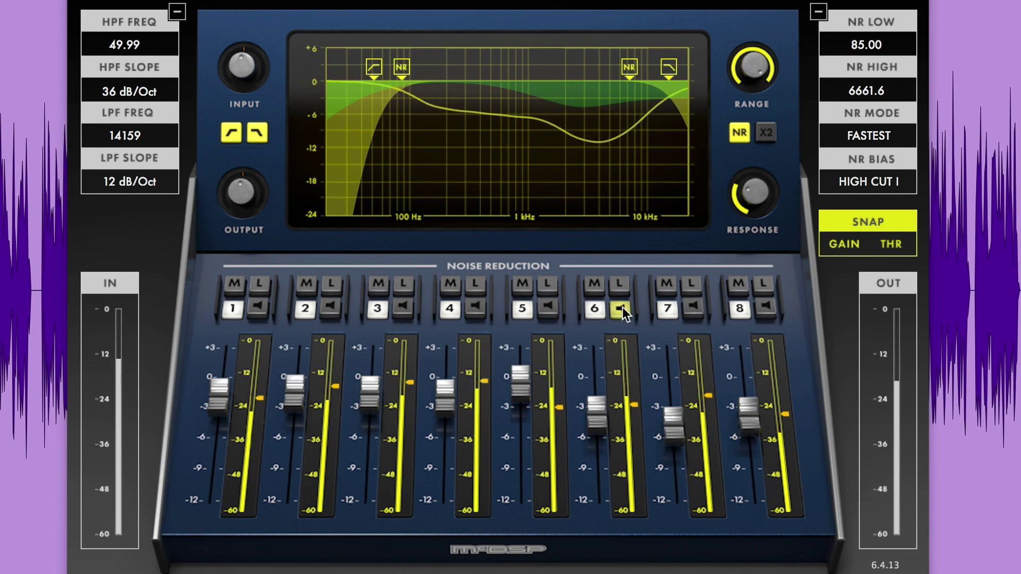
{"action": "left_click", "coordinate": [595, 280]}
{"action": "left_click", "coordinate": [696, 281]}
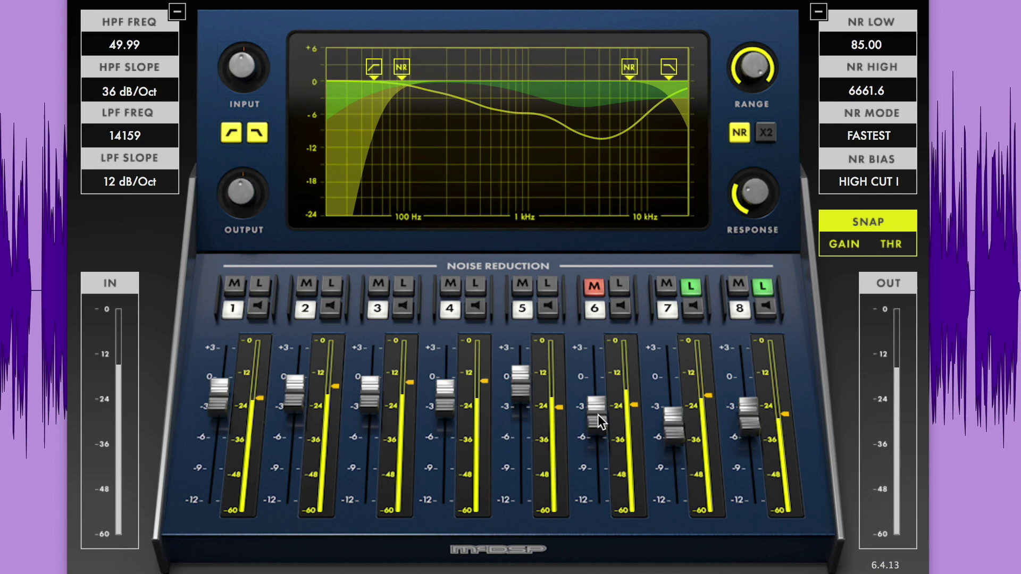
{"action": "left_click_drag", "start_coordinate": [598, 416], "coordinate": [599, 384]}
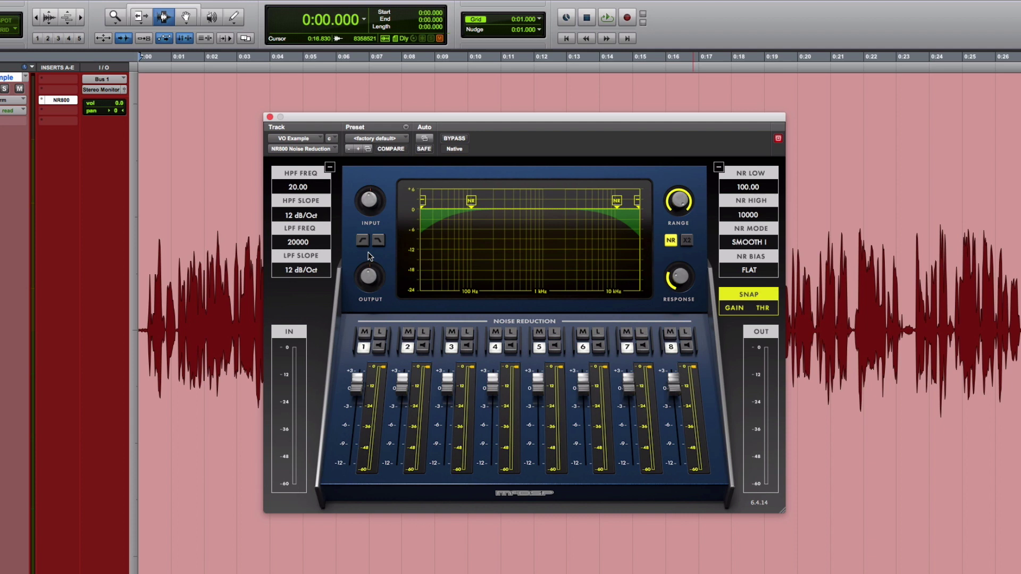
{"action": "key", "text": "space"}
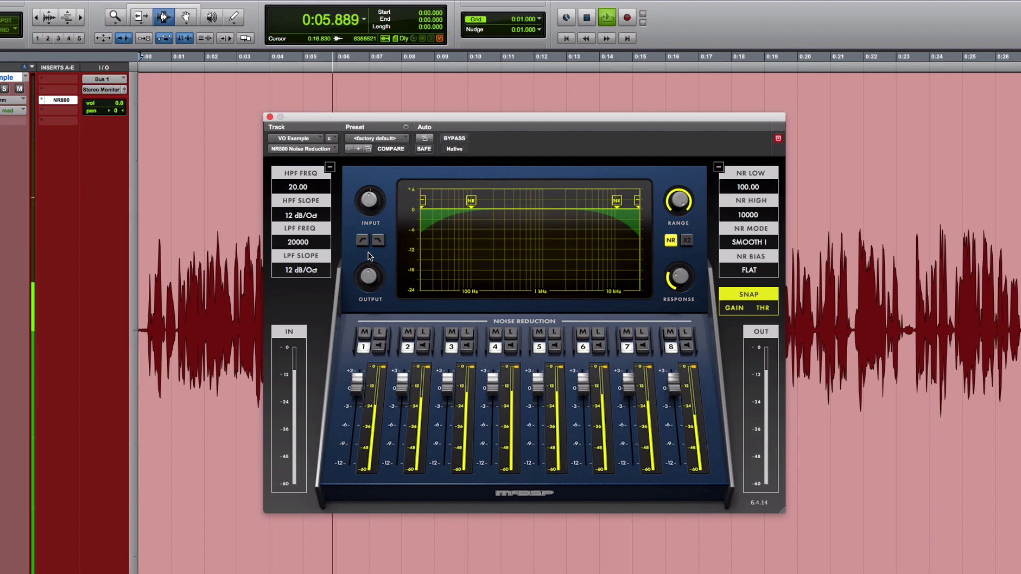
{"action": "key", "text": "space"}
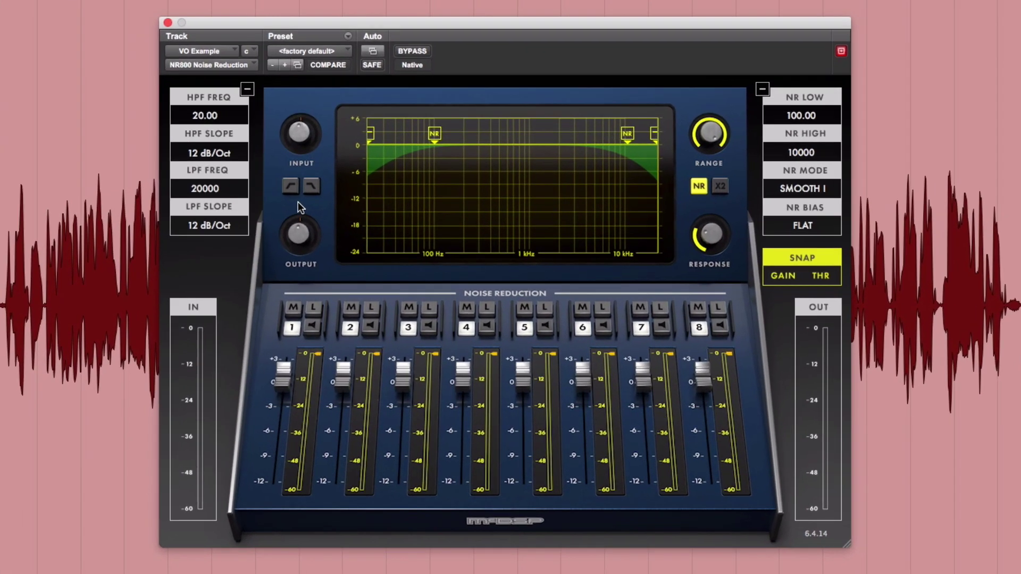
Step: Enable the high-pass filter at 80 Hz and the low-pass filter at 14000 Hz
{"action": "left_click", "coordinate": [294, 187]}
{"action": "left_click", "coordinate": [312, 186]}
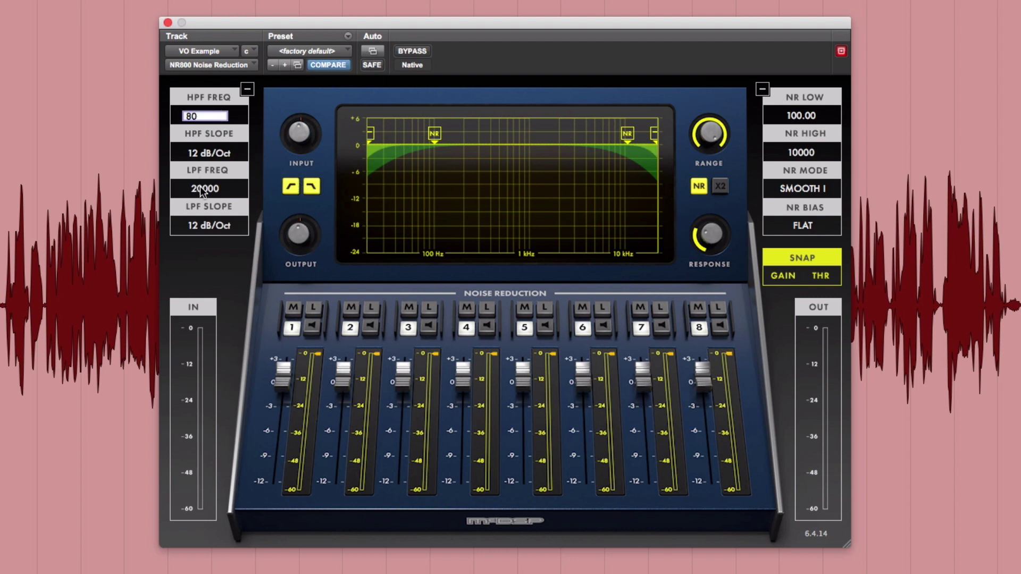
{"action": "left_click", "coordinate": [204, 189]}
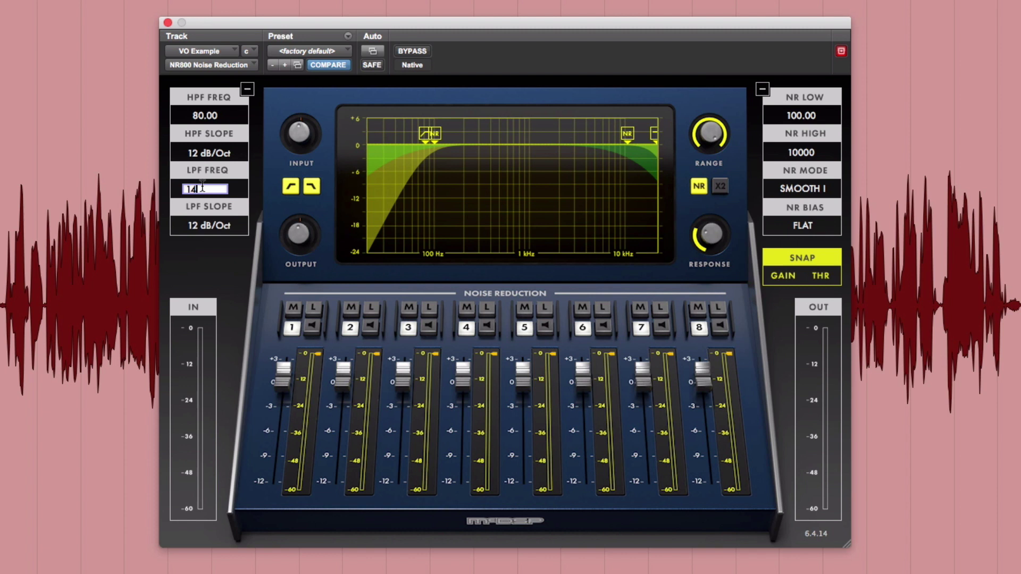
{"action": "key", "text": "Return"}
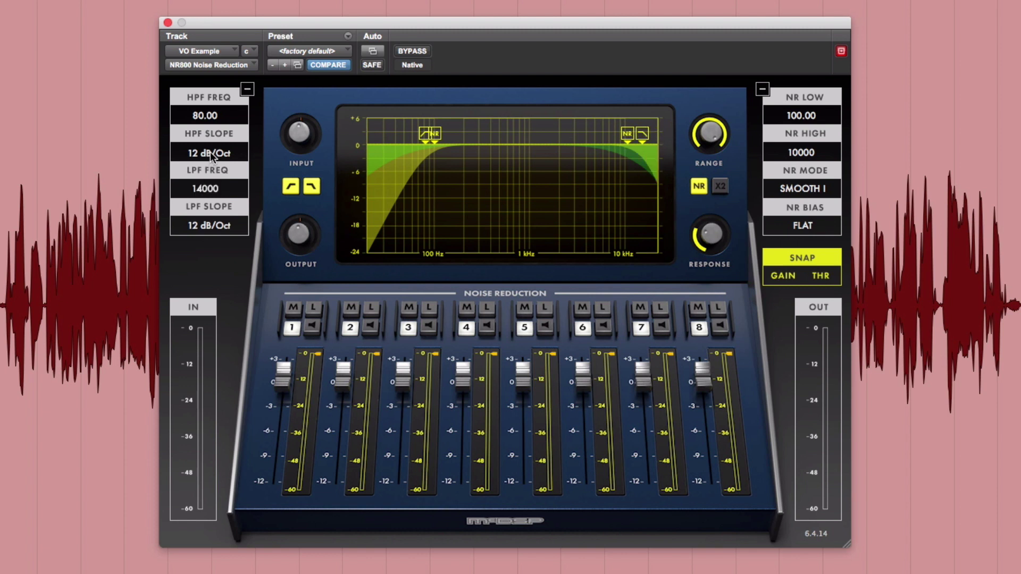
Step: Set the high-pass slope to 36 dB/Oct and the low-pass slope to 24 dB/Oct
{"action": "left_click", "coordinate": [212, 156]}
{"action": "left_click", "coordinate": [209, 198]}
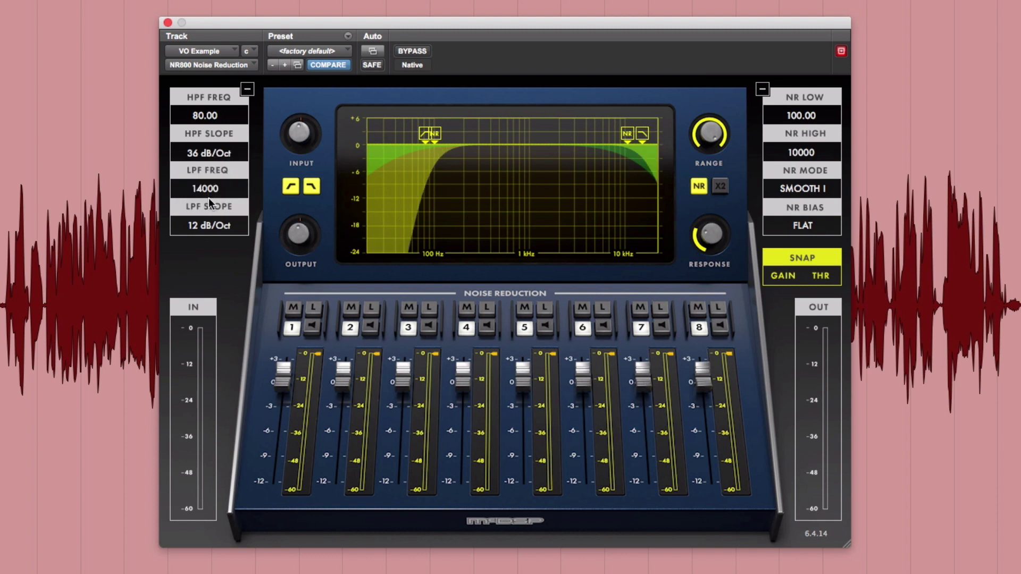
{"action": "left_click", "coordinate": [207, 225]}
{"action": "left_click", "coordinate": [212, 263]}
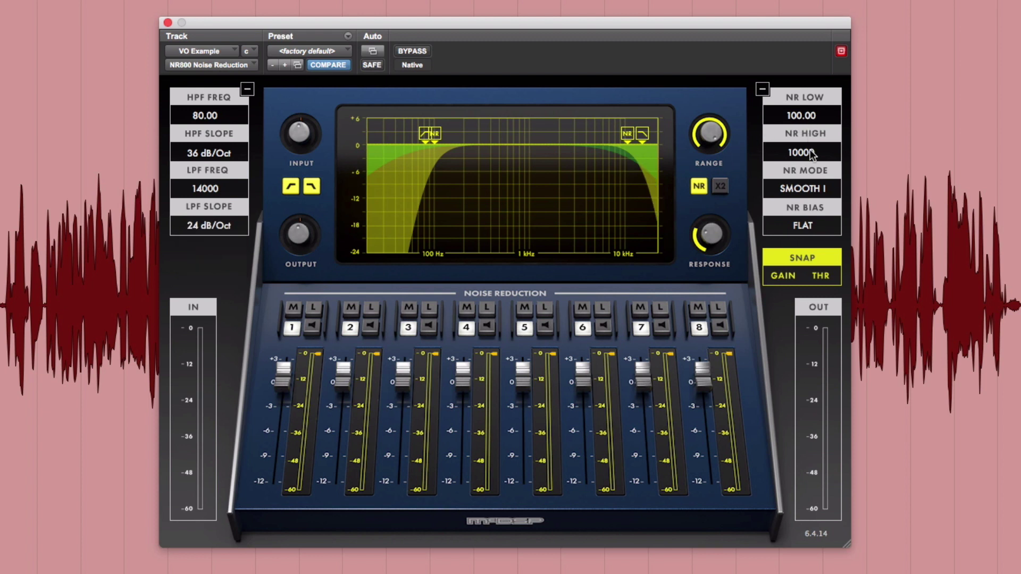
Step: Choose FAST noise-reduction mode with DIALOG I bias
{"action": "left_click", "coordinate": [812, 192]}
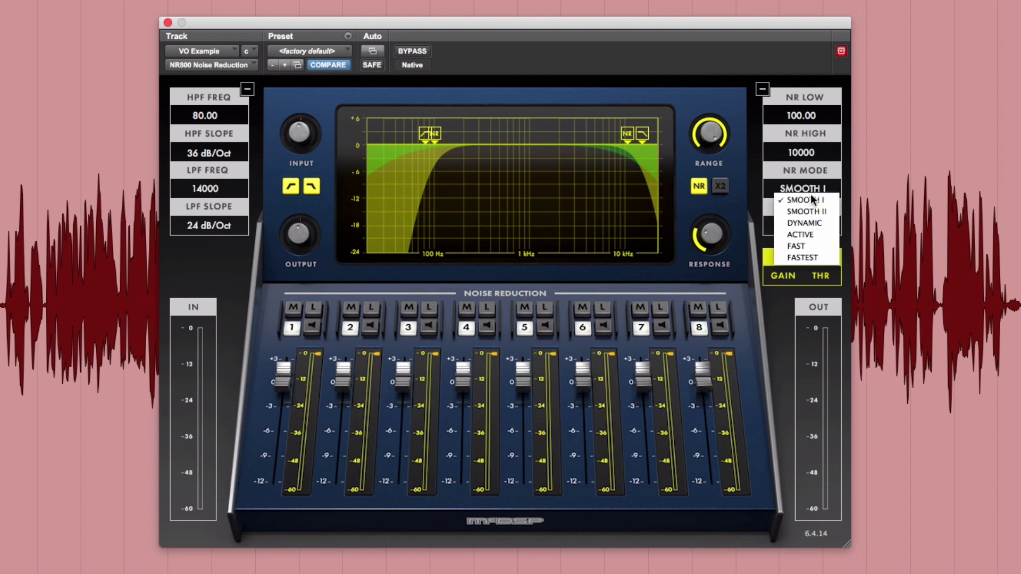
{"action": "left_click", "coordinate": [808, 244]}
{"action": "left_click", "coordinate": [809, 228]}
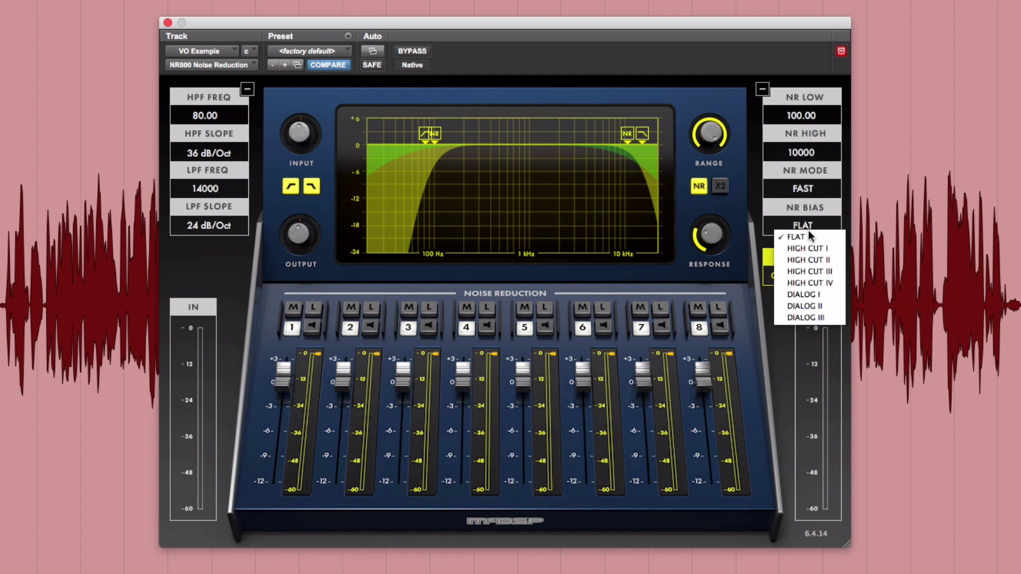
{"action": "left_click", "coordinate": [811, 290]}
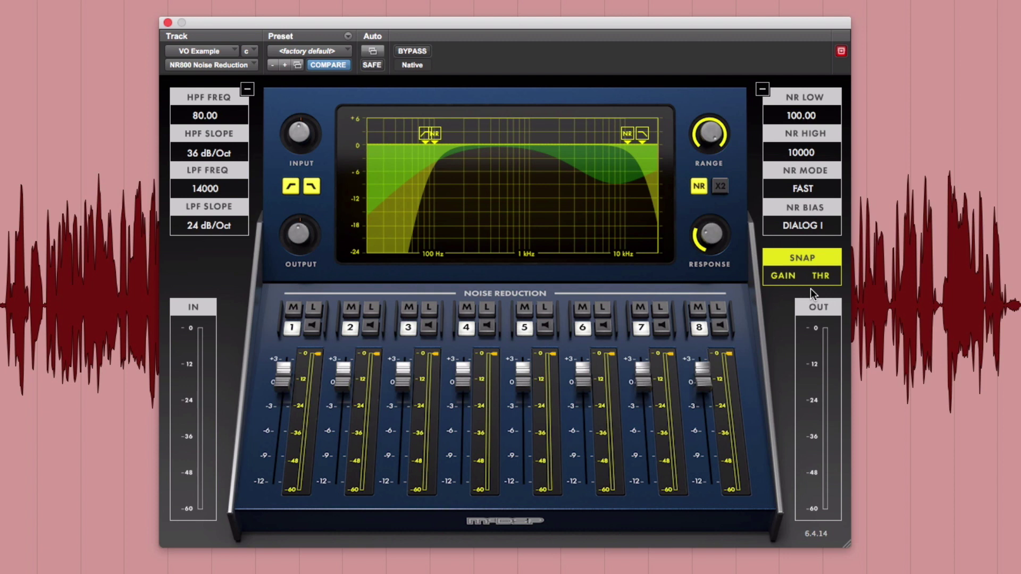
Step: Start playback and snap all eight band thresholds and gains to the voice-over signal
{"action": "key", "text": "space"}
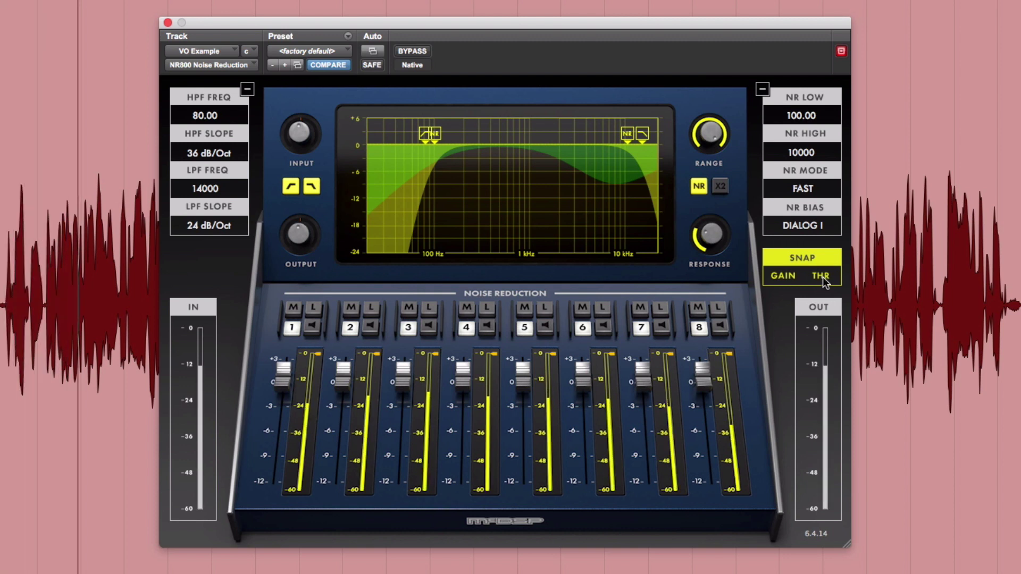
{"action": "left_click", "coordinate": [822, 277]}
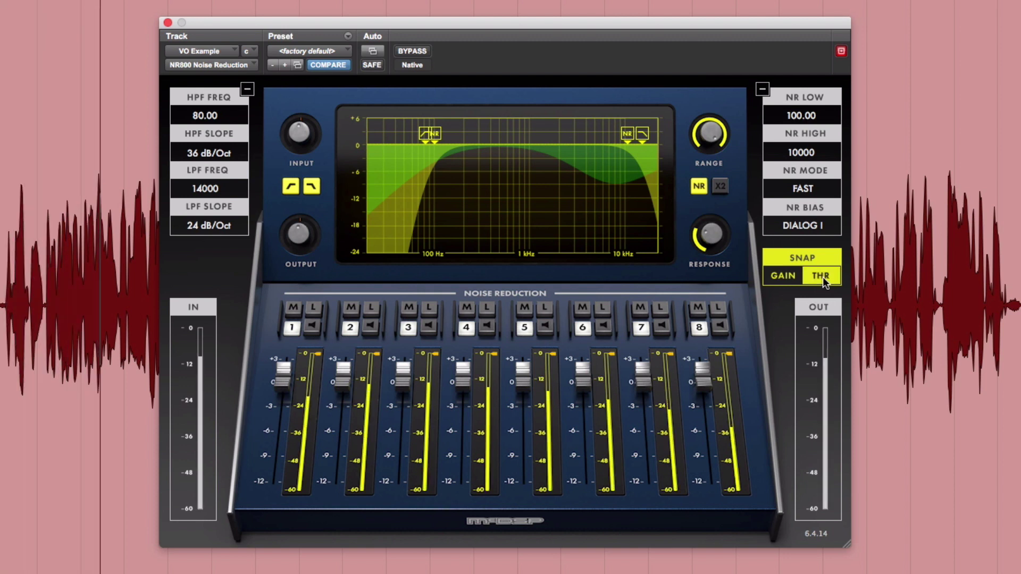
{"action": "left_click", "coordinate": [785, 277]}
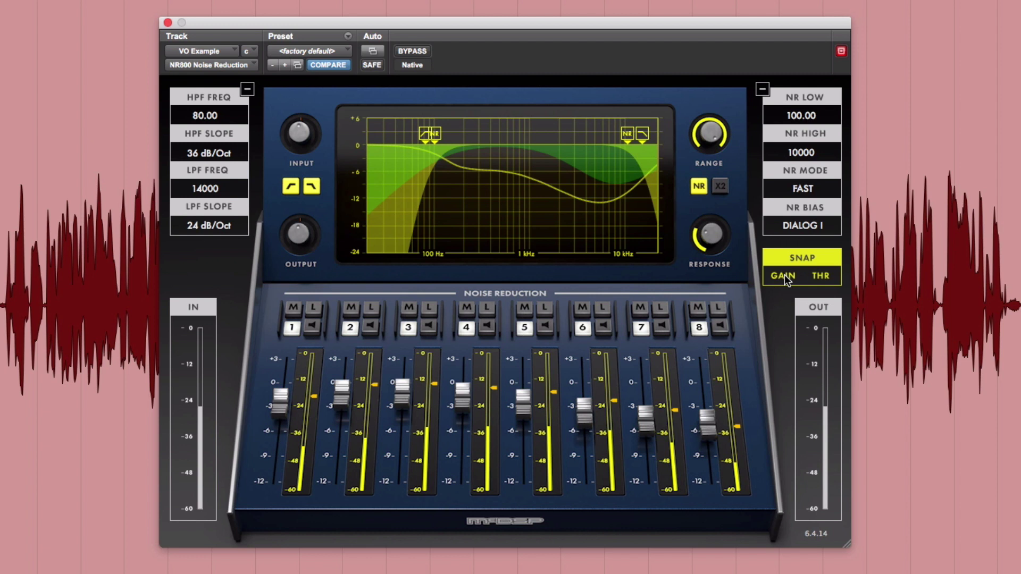
{"action": "left_click", "coordinate": [372, 328]}
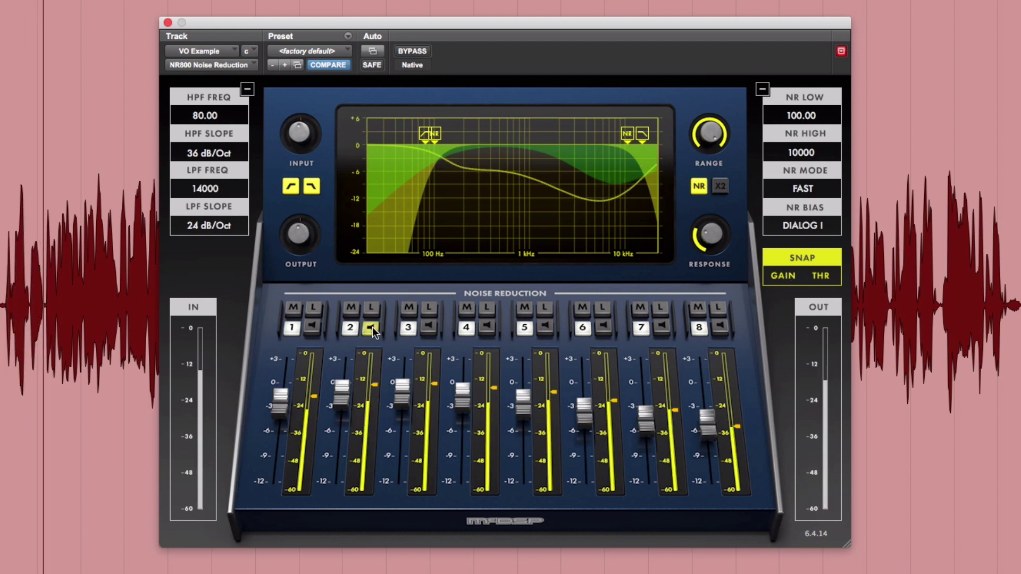
{"action": "left_click", "coordinate": [427, 327]}
{"action": "left_click", "coordinate": [486, 327]}
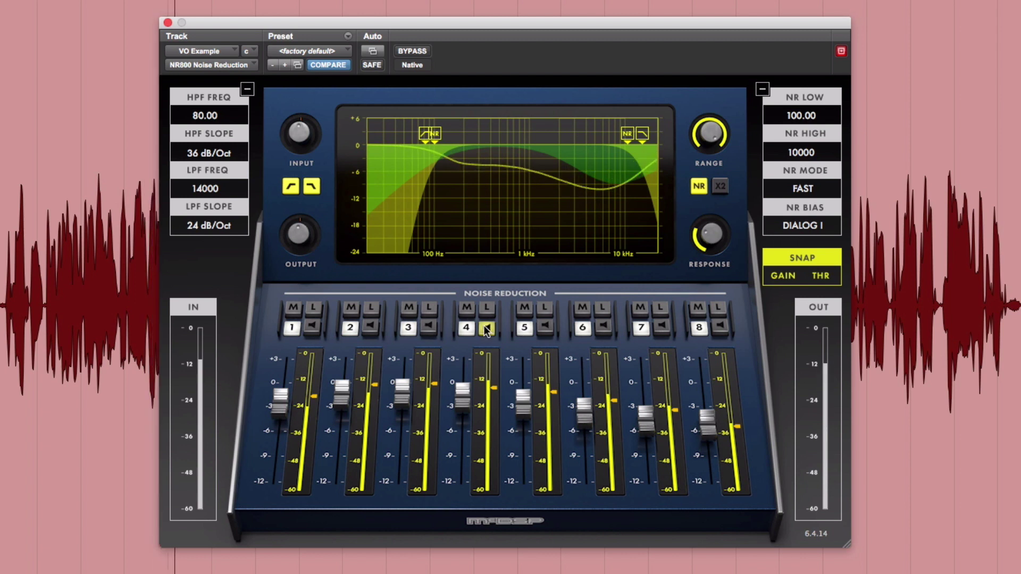
{"action": "left_click", "coordinate": [545, 328]}
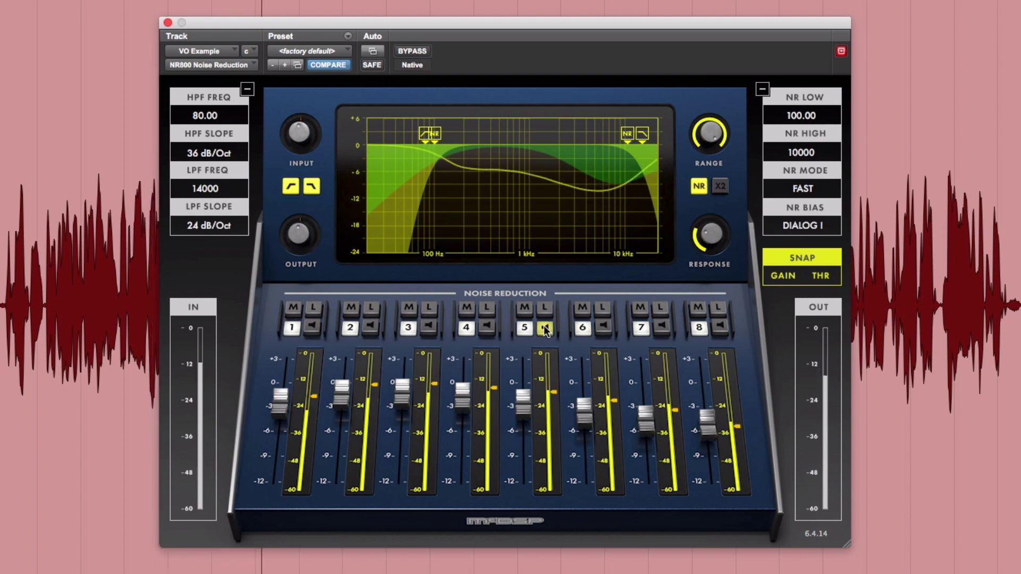
{"action": "left_click", "coordinate": [604, 327]}
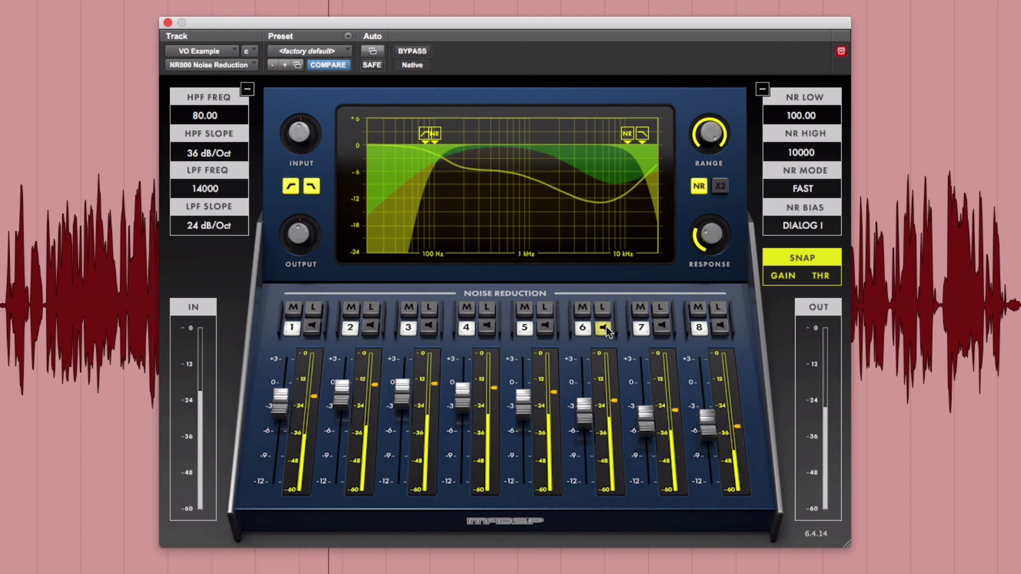
{"action": "left_click", "coordinate": [661, 328]}
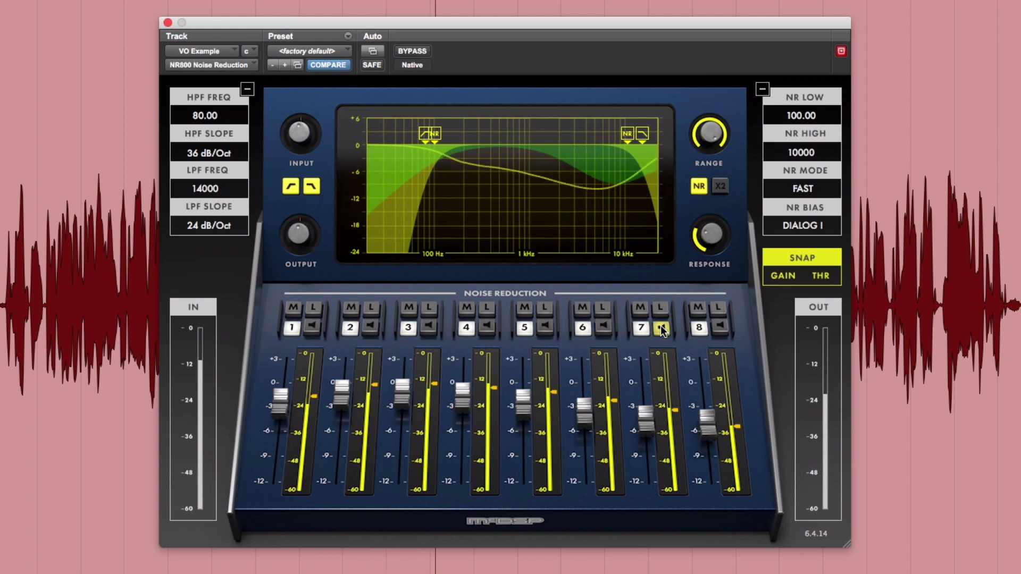
{"action": "left_click", "coordinate": [719, 328]}
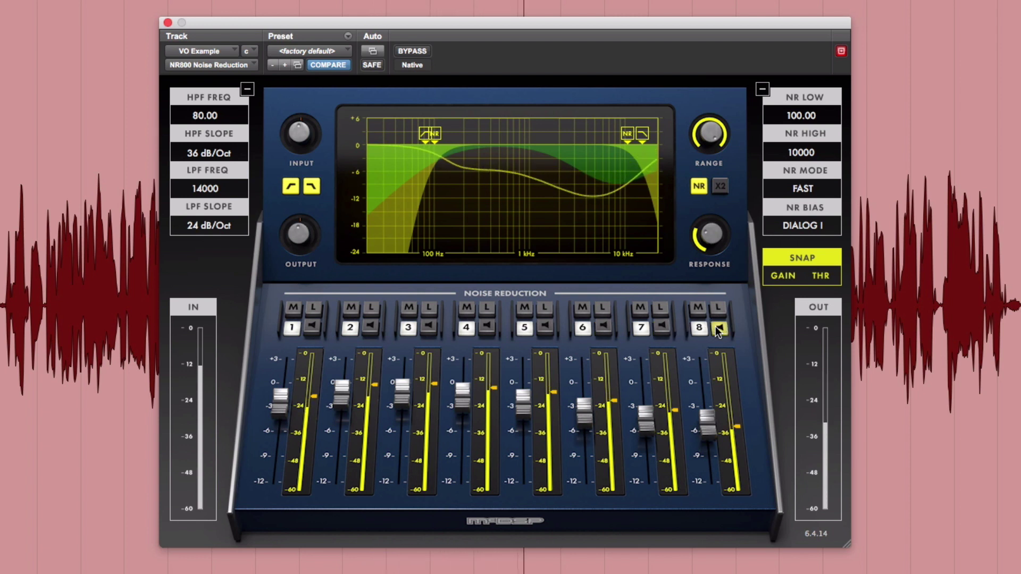
{"action": "left_click", "coordinate": [486, 329]}
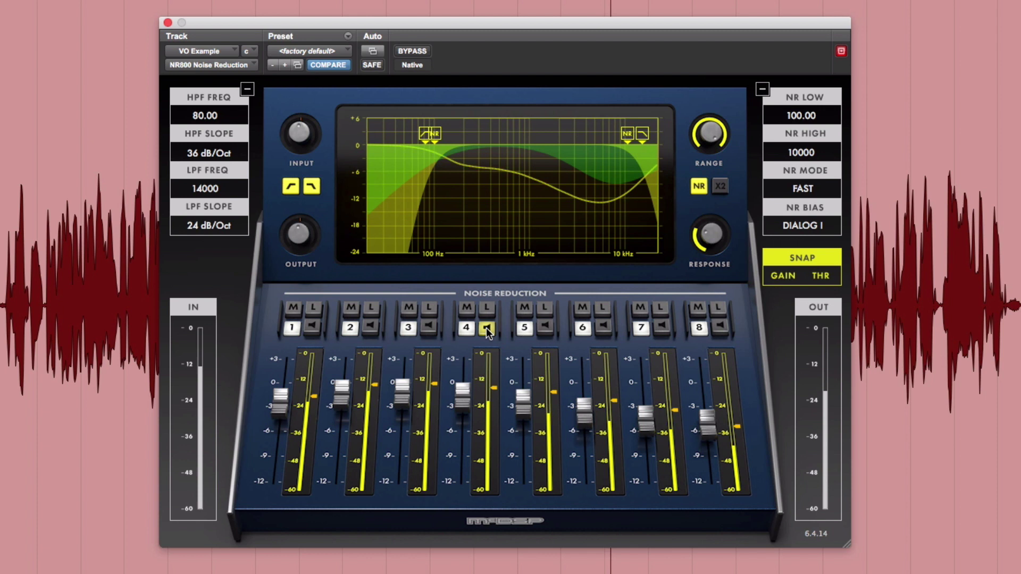
{"action": "left_click", "coordinate": [486, 328]}
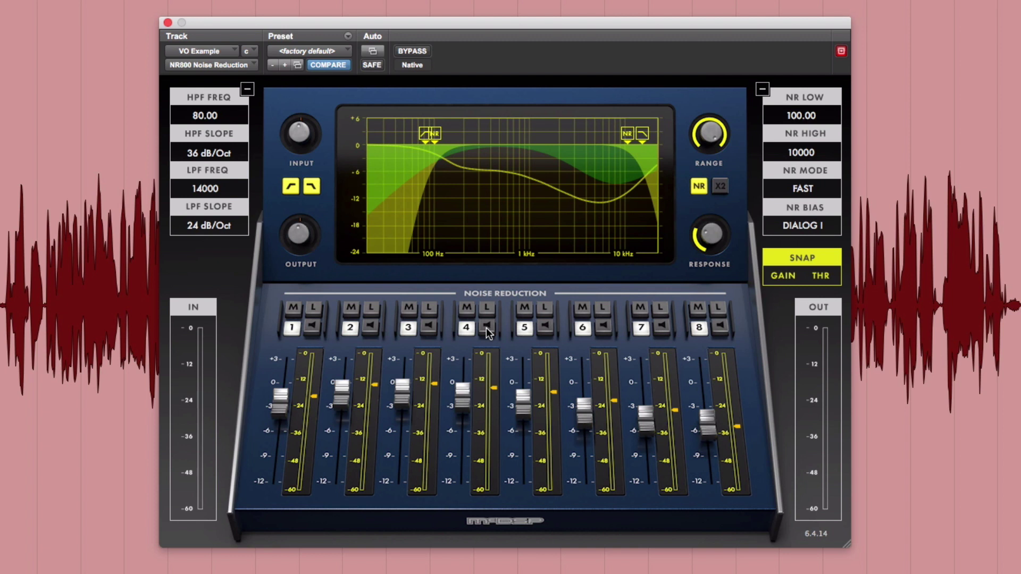
Step: Mute band 4, link bands and drop thresholds to -21.5, then lower gains on bands 1–3 (band 1 to -7.3)
{"action": "left_click", "coordinate": [467, 309]}
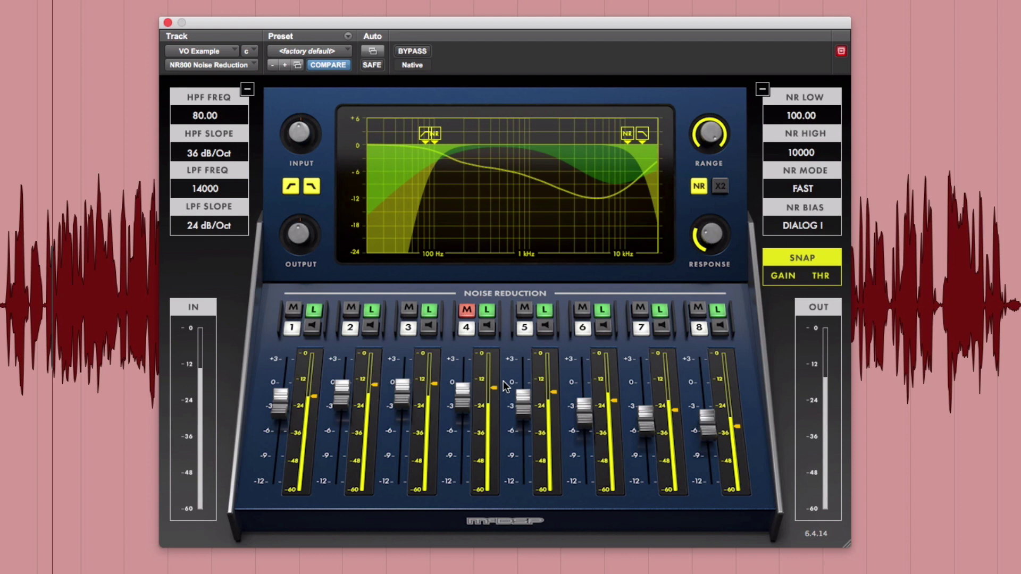
{"action": "mouse_move", "coordinate": [498, 390]}
{"action": "left_mouse_down"}
{"action": "mouse_move", "coordinate": [493, 418]}
{"action": "mouse_move", "coordinate": [462, 401]}
{"action": "mouse_move", "coordinate": [462, 432]}
{"action": "left_mouse_up"}
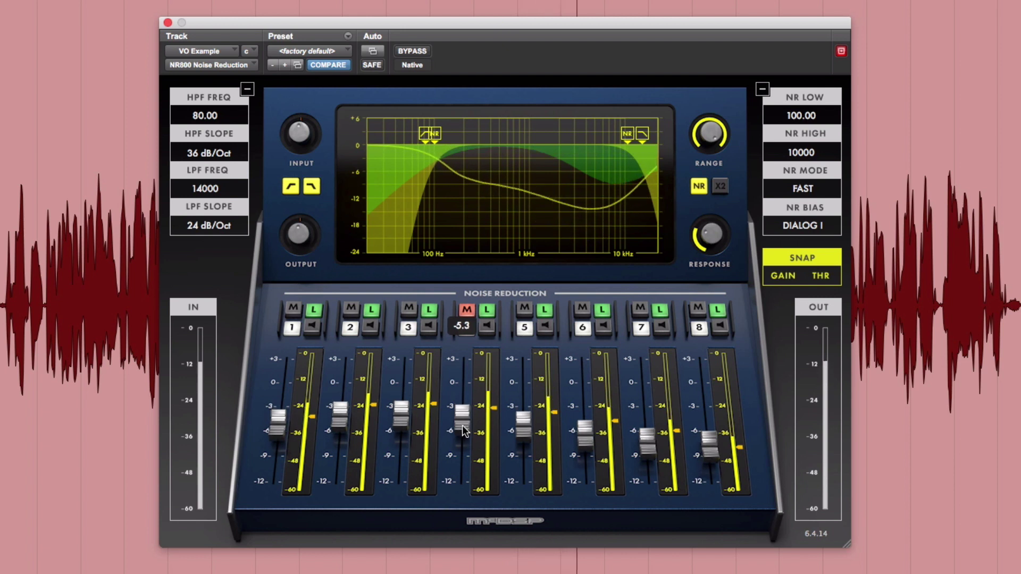
{"action": "left_click_drag", "start_coordinate": [277, 423], "coordinate": [282, 443]}
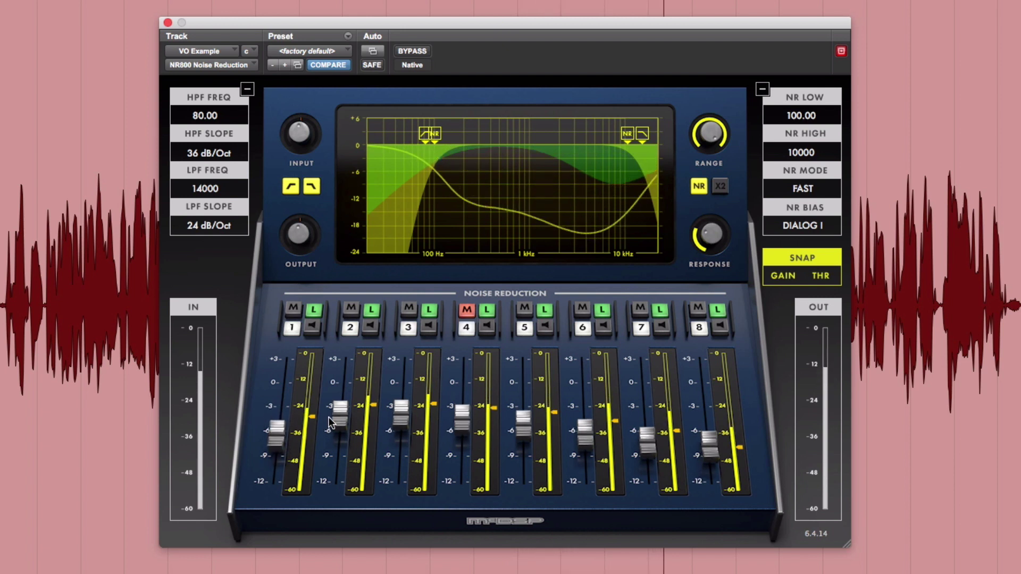
{"action": "left_click_drag", "start_coordinate": [339, 415], "coordinate": [346, 433]}
{"action": "left_click_drag", "start_coordinate": [398, 413], "coordinate": [355, 428]}
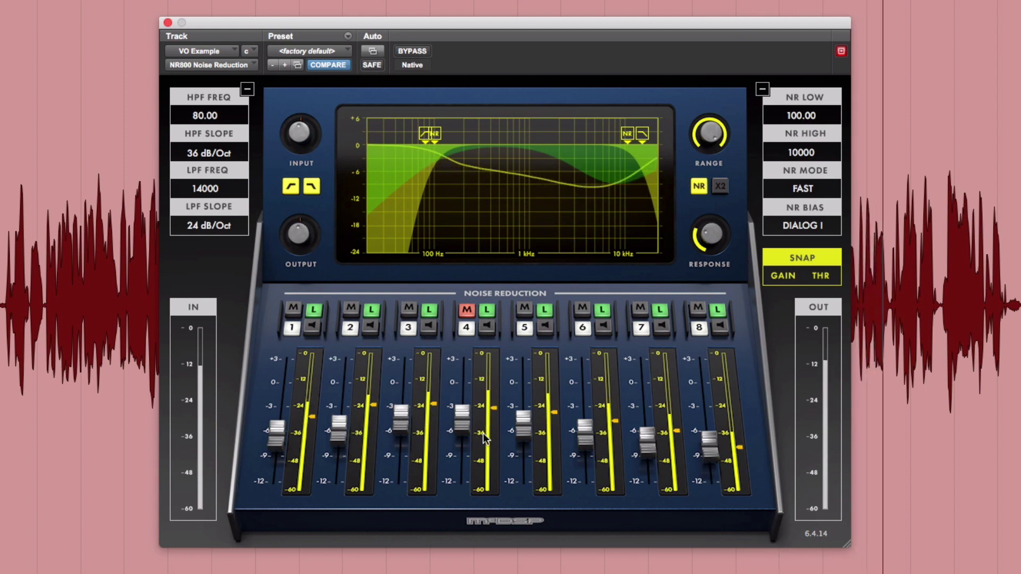
Step: Raise bands 6 and 7 gains slightly, cut response from 10.0 to 5.6, then bypass NR800
{"action": "left_click_drag", "start_coordinate": [650, 442], "coordinate": [650, 434]}
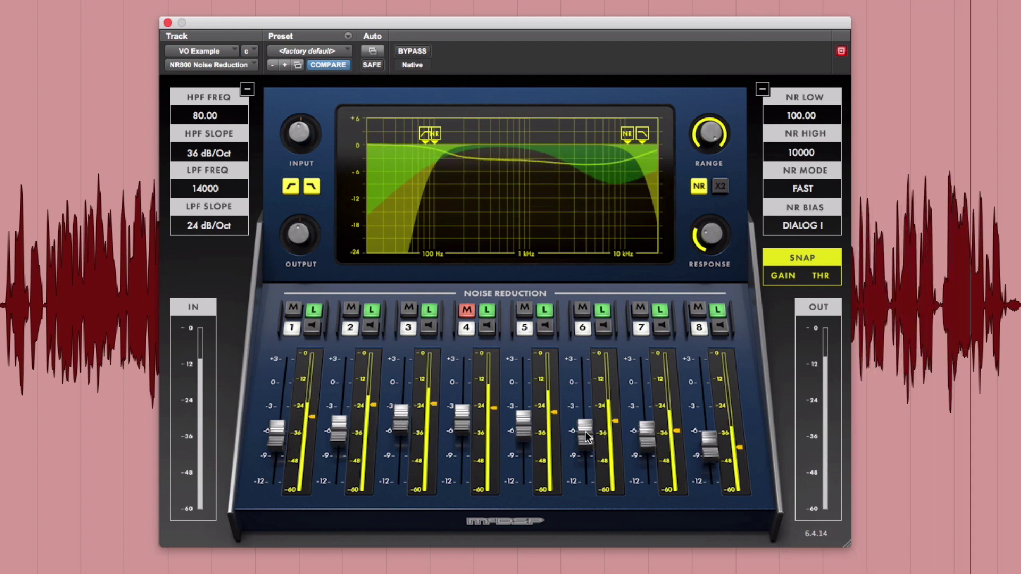
{"action": "left_click_drag", "start_coordinate": [585, 435], "coordinate": [586, 431]}
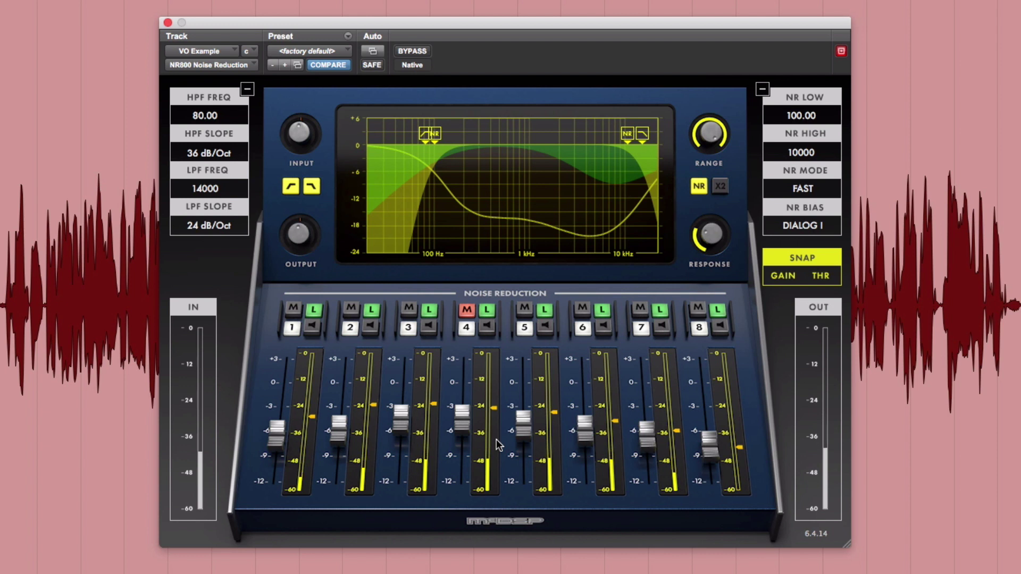
{"action": "left_click_drag", "start_coordinate": [710, 233], "coordinate": [709, 260]}
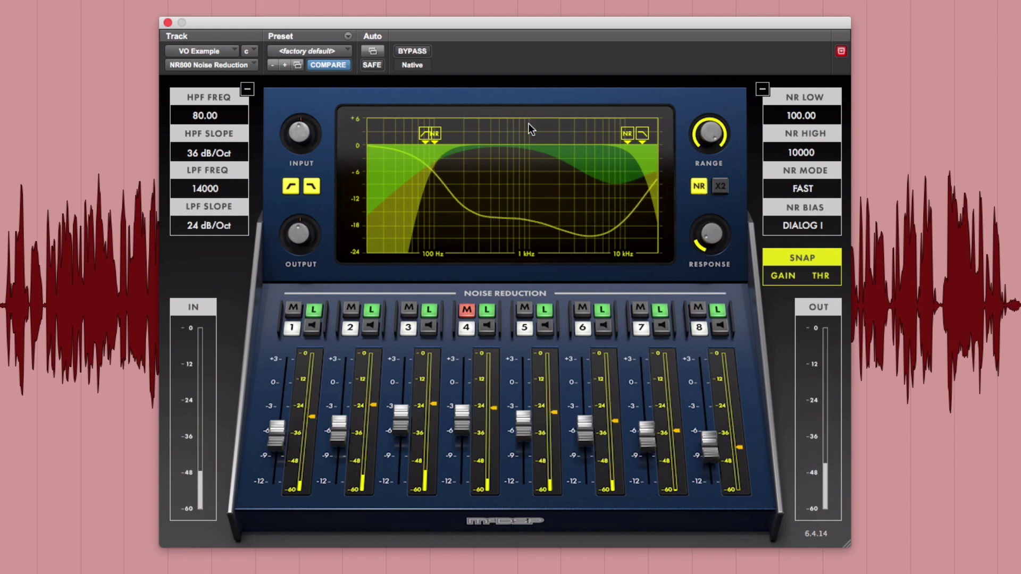
{"action": "left_click", "coordinate": [419, 51]}
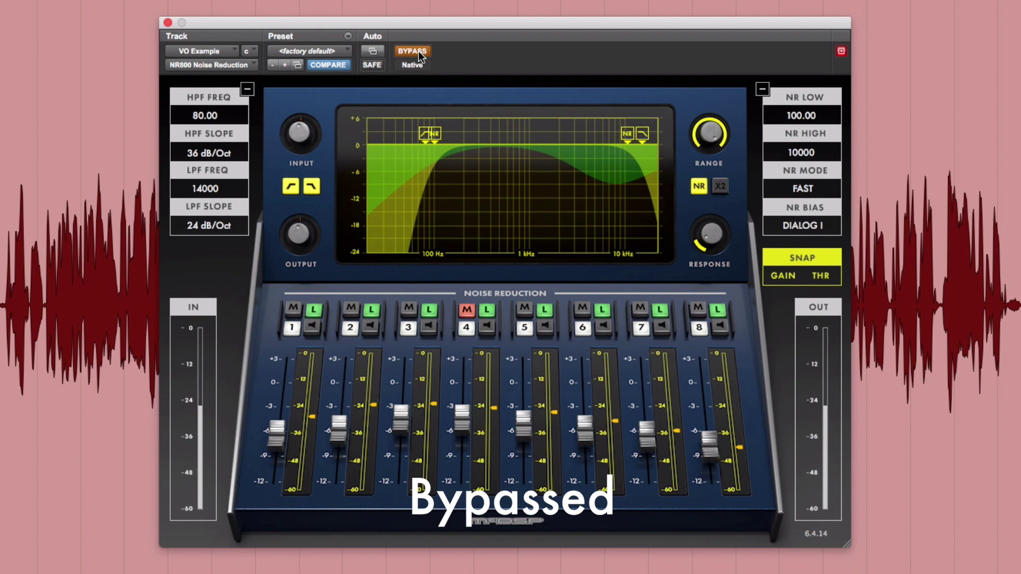
Step: Toggle bypass repeatedly to A/B the voice-over, ending with noise reduction engaged
{"action": "left_click", "coordinate": [419, 51]}
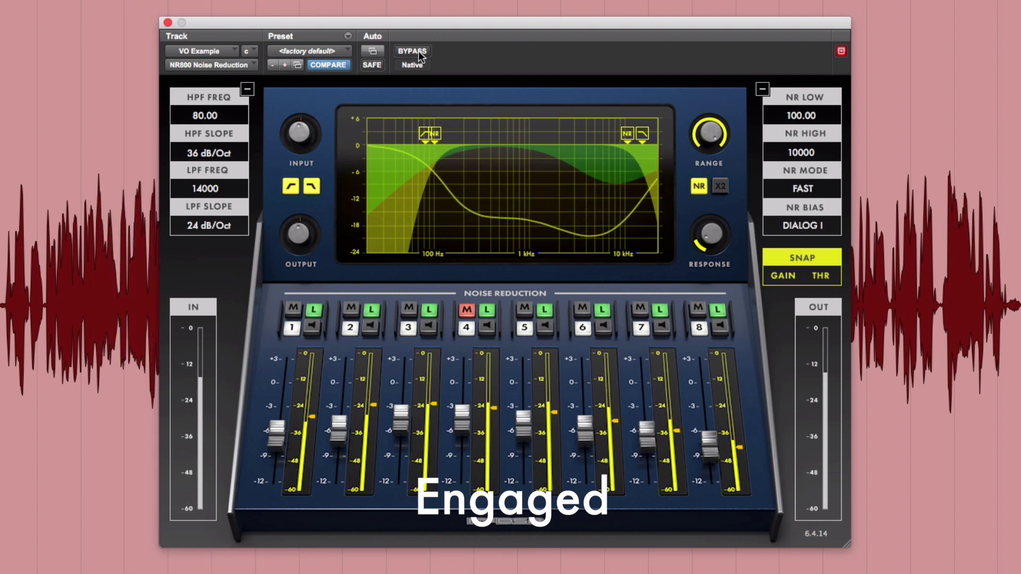
{"action": "left_click", "coordinate": [419, 51]}
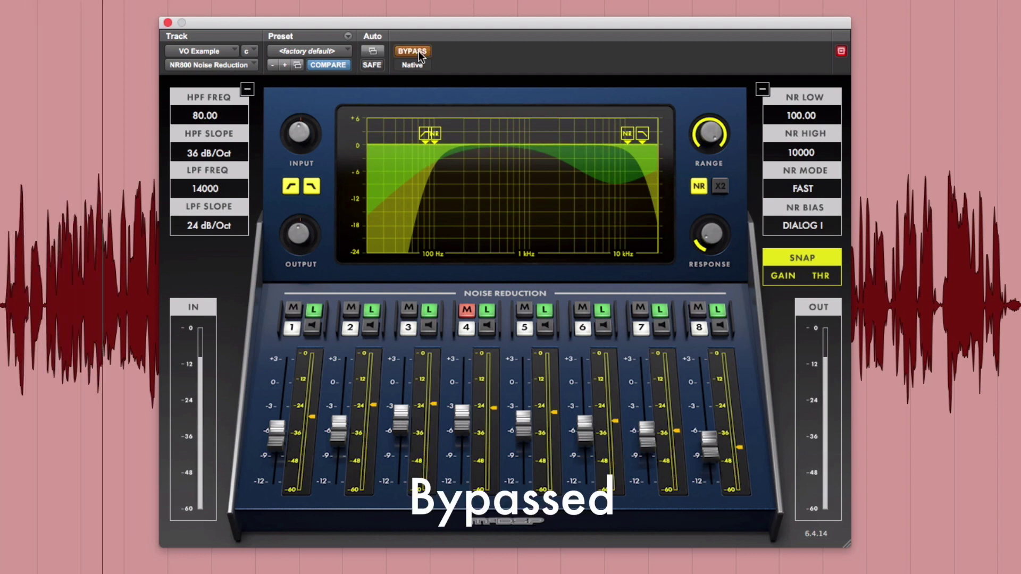
{"action": "left_click", "coordinate": [419, 51]}
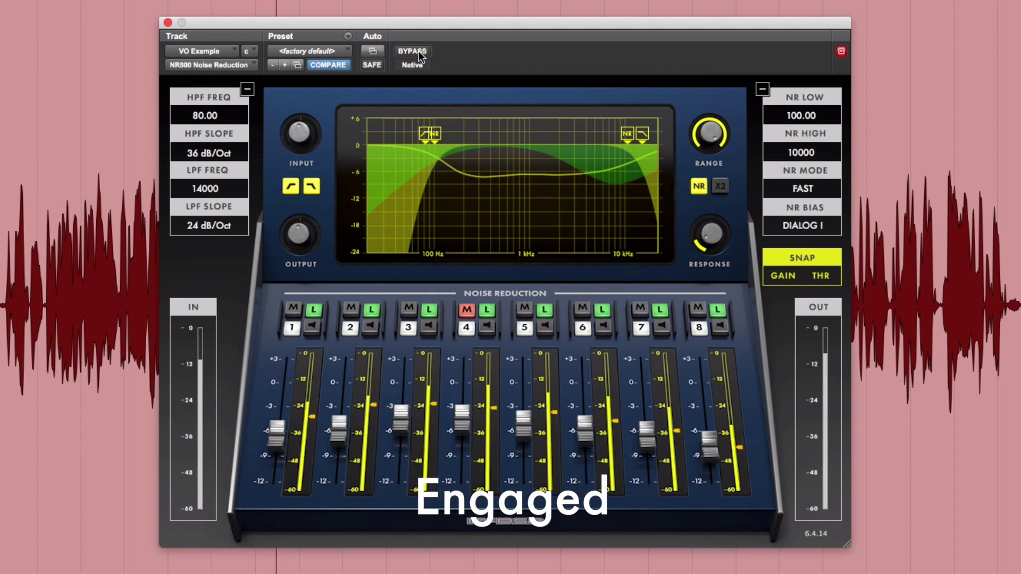
{"action": "left_click", "coordinate": [420, 51]}
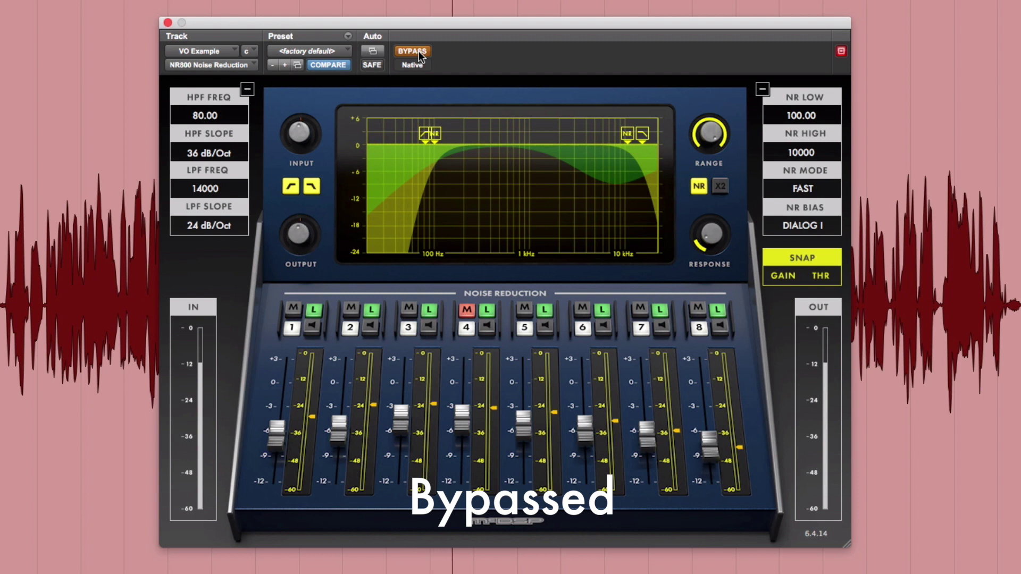
{"action": "left_click", "coordinate": [419, 51]}
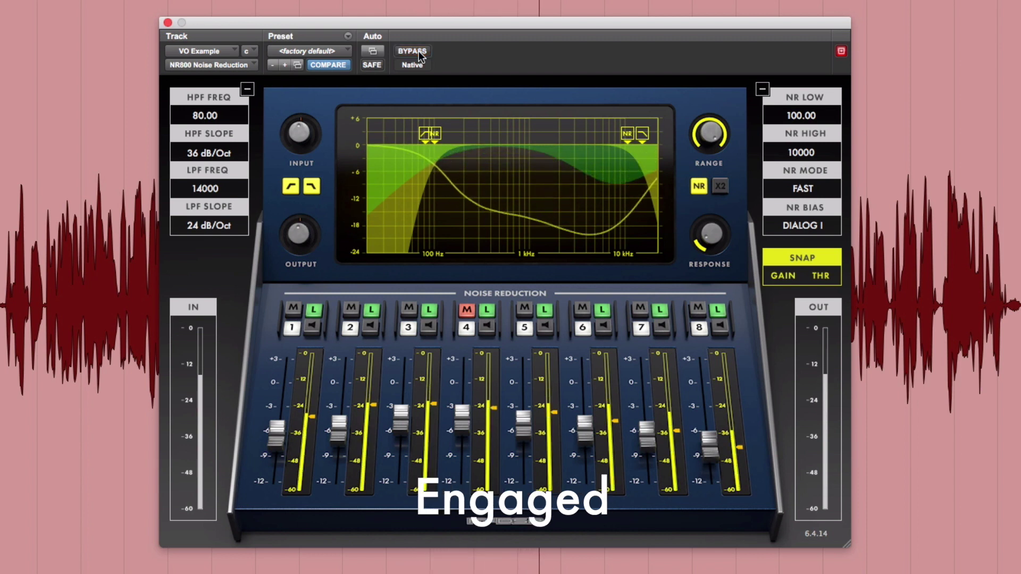
{"action": "left_click", "coordinate": [420, 51]}
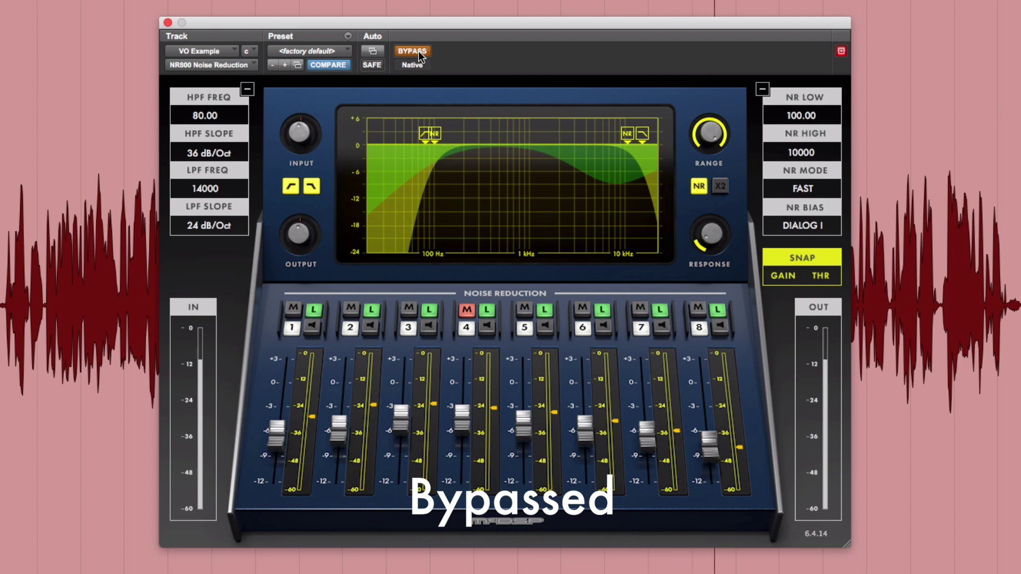
{"action": "left_click", "coordinate": [419, 51]}
{"action": "left_click", "coordinate": [419, 51]}
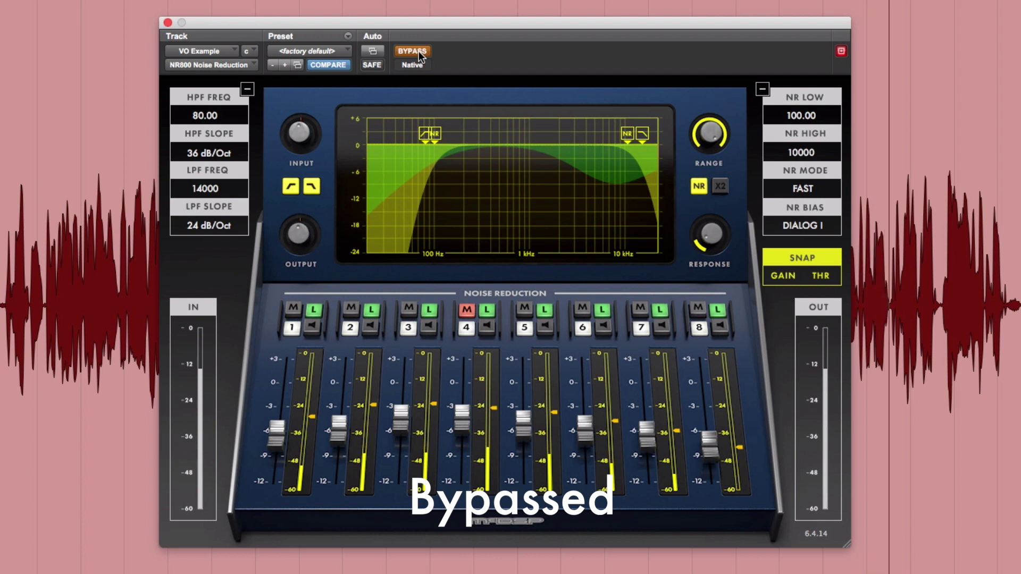
{"action": "left_click", "coordinate": [420, 51]}
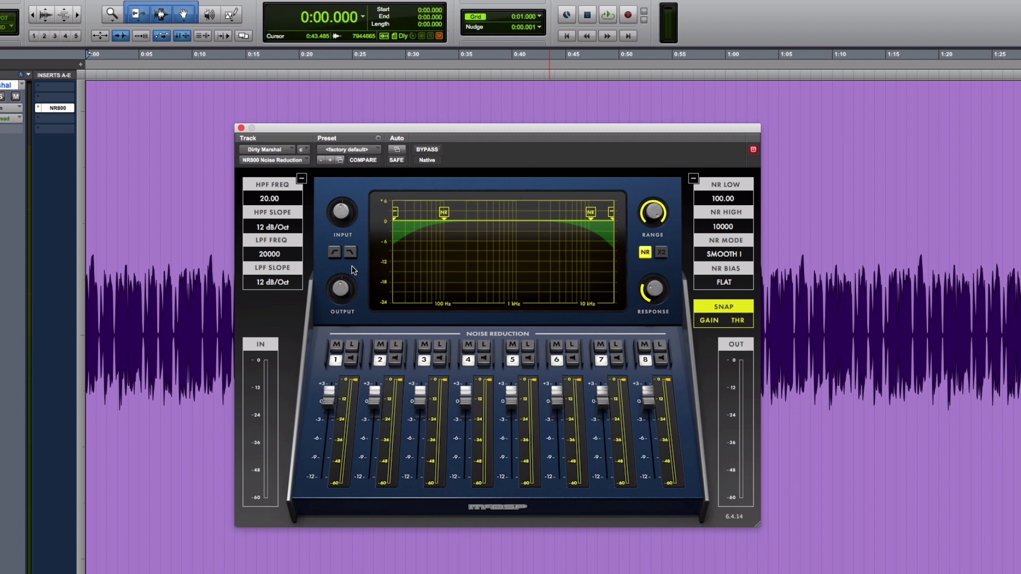
Step: Play the Dirty Marshal guitar track briefly to hear its noise, then stop
{"action": "key", "text": "space"}
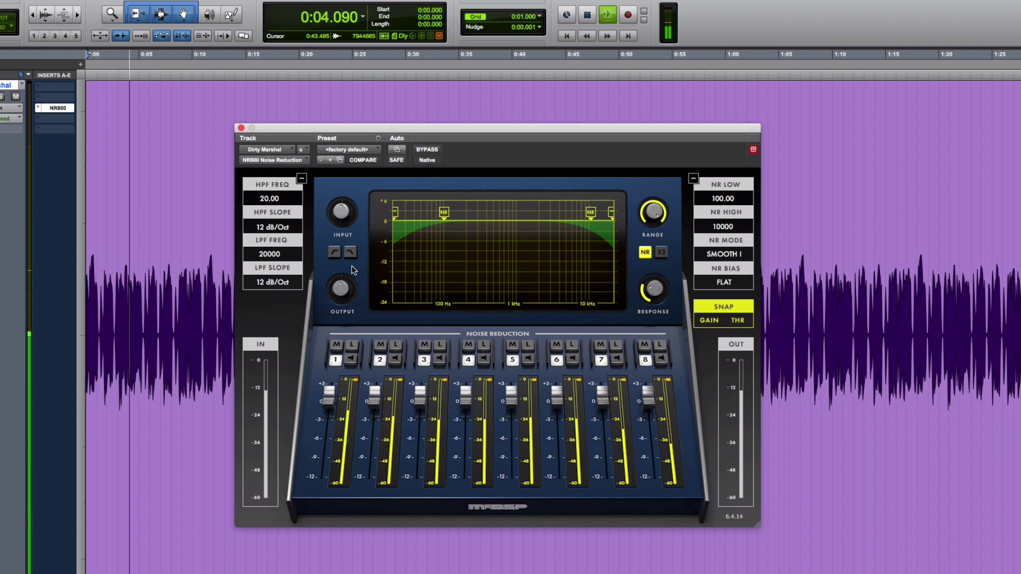
{"action": "key", "text": "space"}
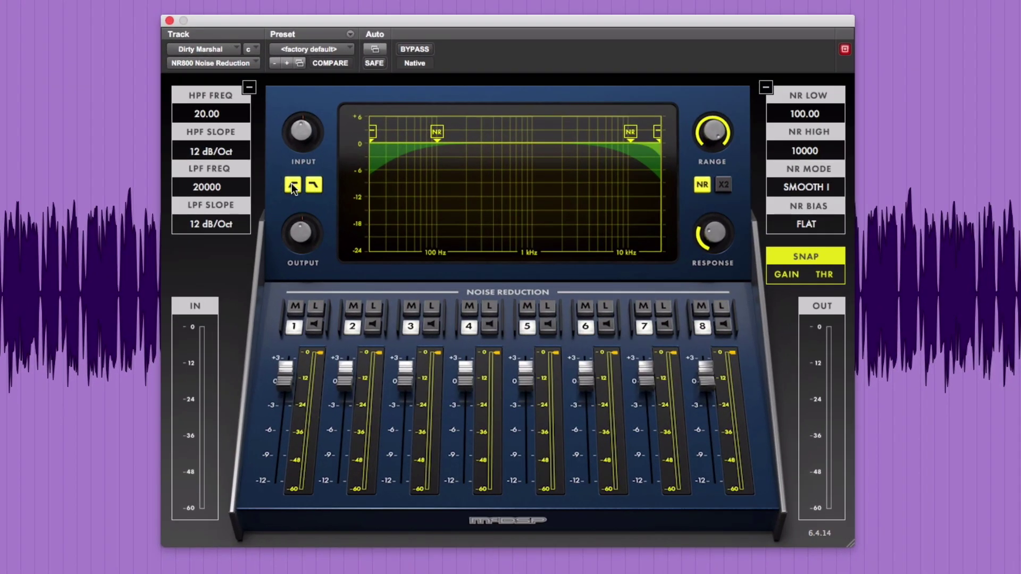
Step: Enable the high-pass at 70 Hz, set low-pass to 12000 Hz and NR low to 150 Hz
{"action": "left_click", "coordinate": [293, 186]}
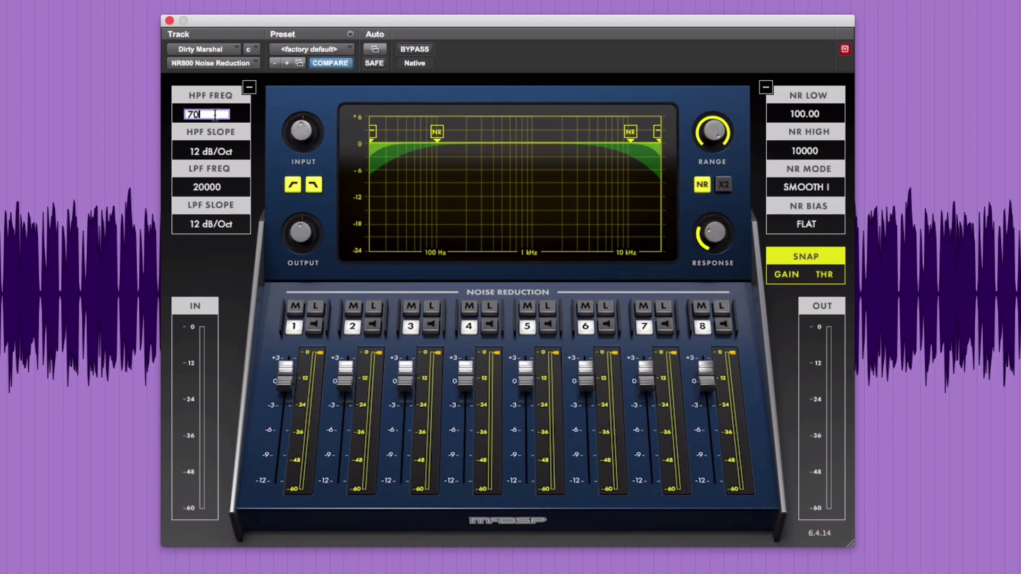
{"action": "key", "text": "Return"}
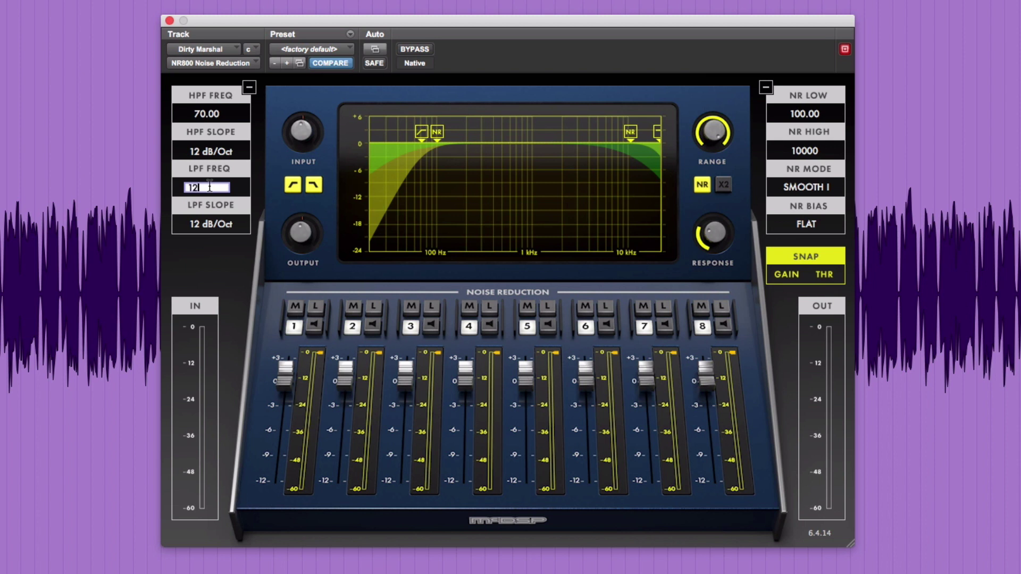
{"action": "left_click", "coordinate": [209, 184]}
{"action": "type", "text": "12000"}
{"action": "key", "text": "Return"}
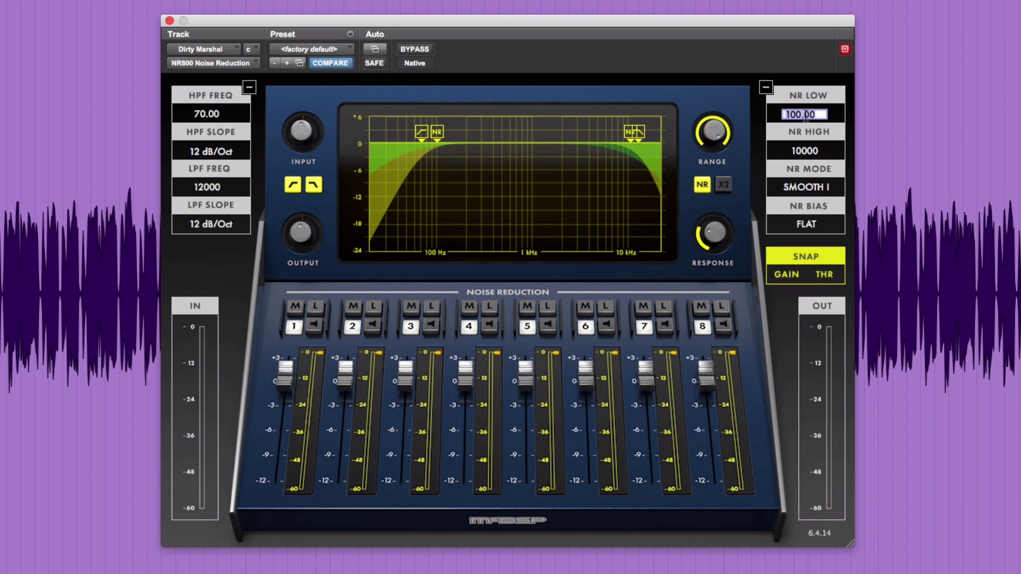
{"action": "key", "text": "Return"}
Step: Choose SMOOTH II mode and HIGH CUT I bias, then snap band gains to the playing guitar
{"action": "left_click", "coordinate": [811, 186]}
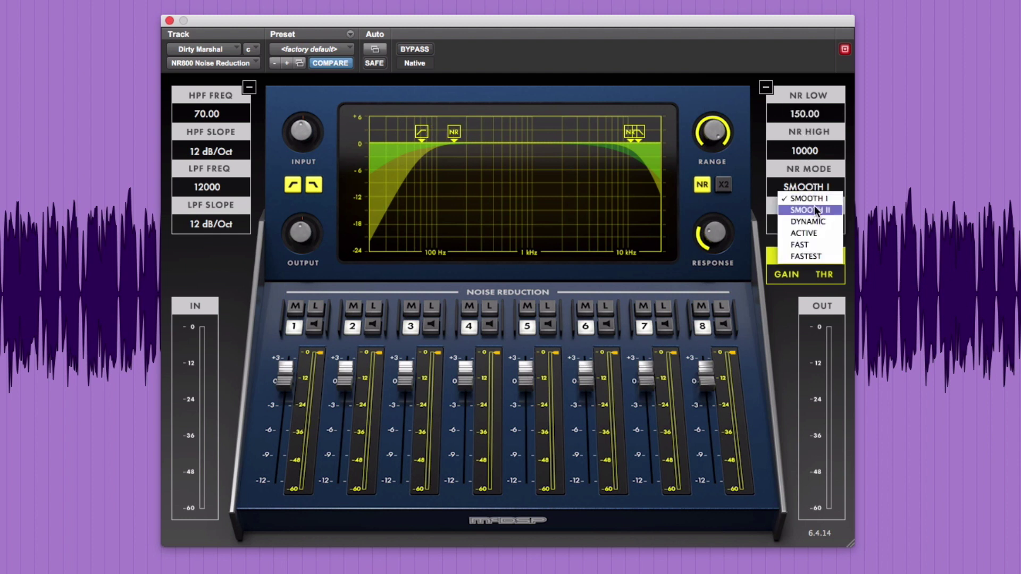
{"action": "left_click", "coordinate": [814, 206]}
{"action": "left_click", "coordinate": [819, 227]}
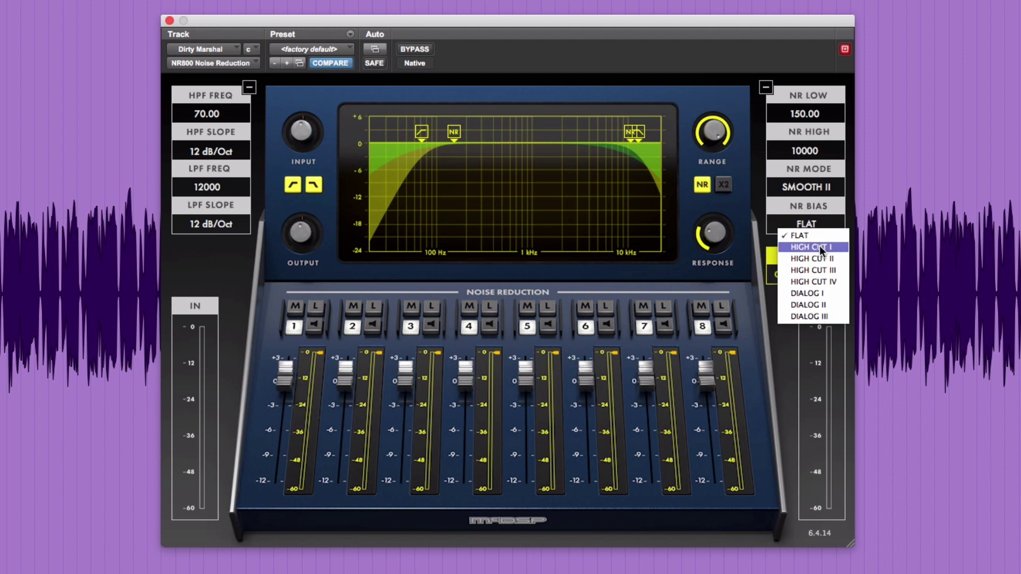
{"action": "left_click", "coordinate": [823, 248]}
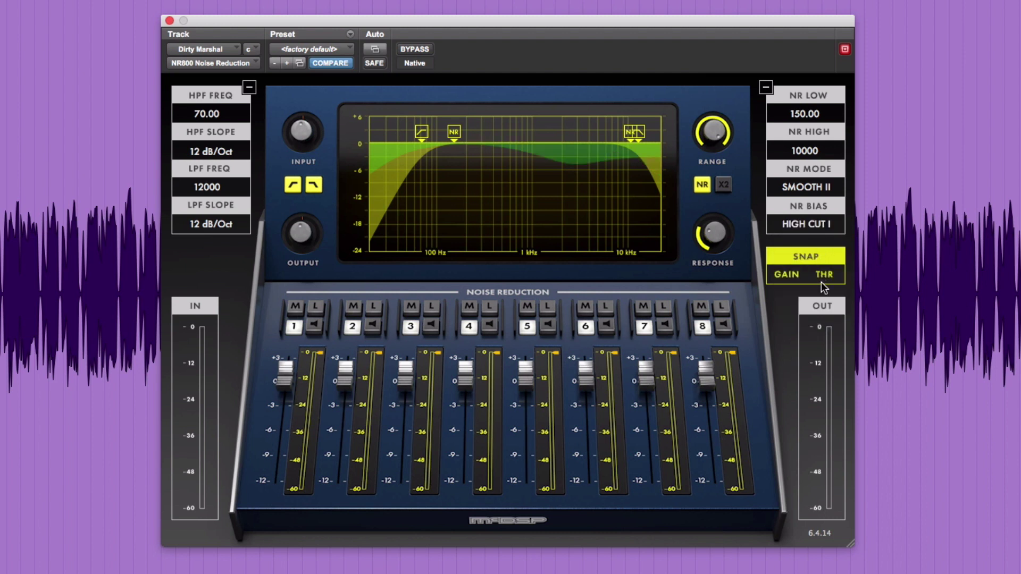
{"action": "key", "text": "space"}
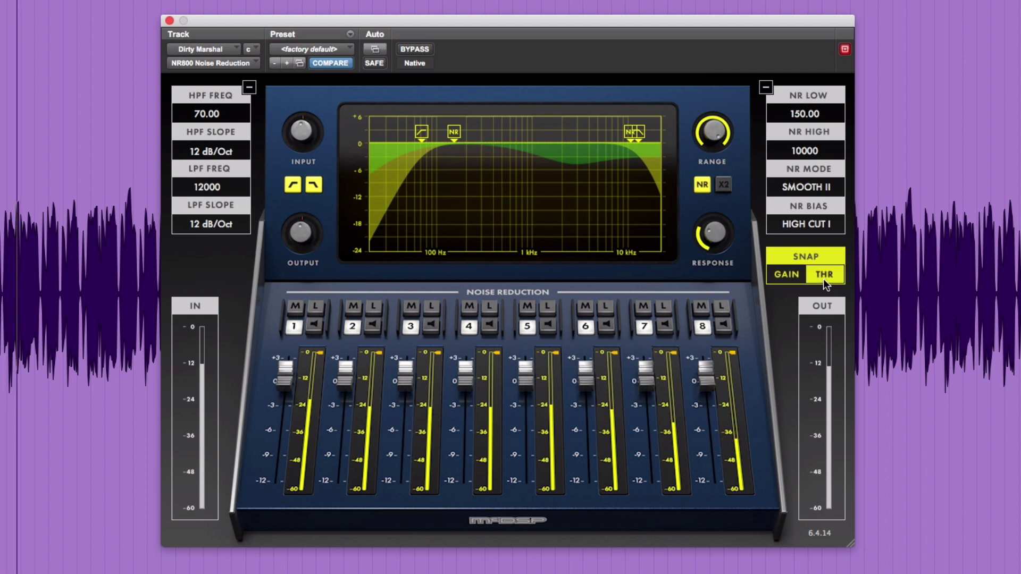
{"action": "left_click", "coordinate": [791, 276]}
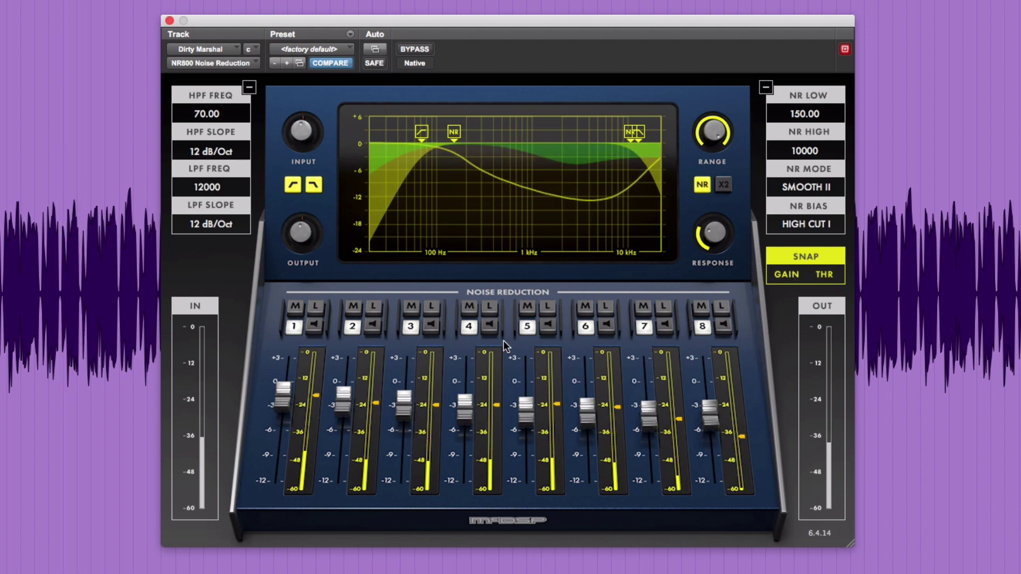
Step: Solo-listen to bands 3, 4, 6, 7 and 8 in turn, then stop playback
{"action": "left_click", "coordinate": [430, 325]}
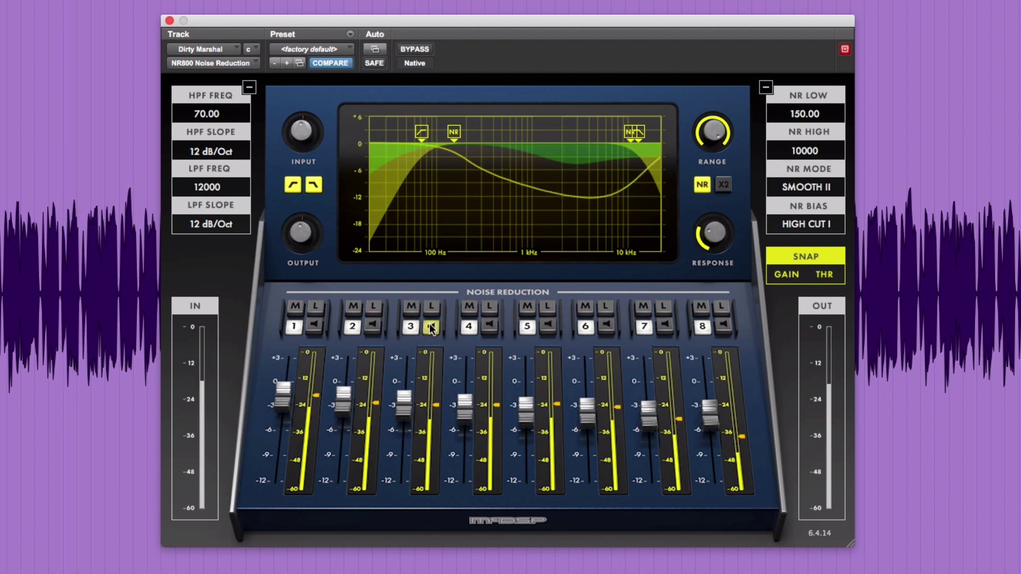
{"action": "left_click", "coordinate": [489, 325]}
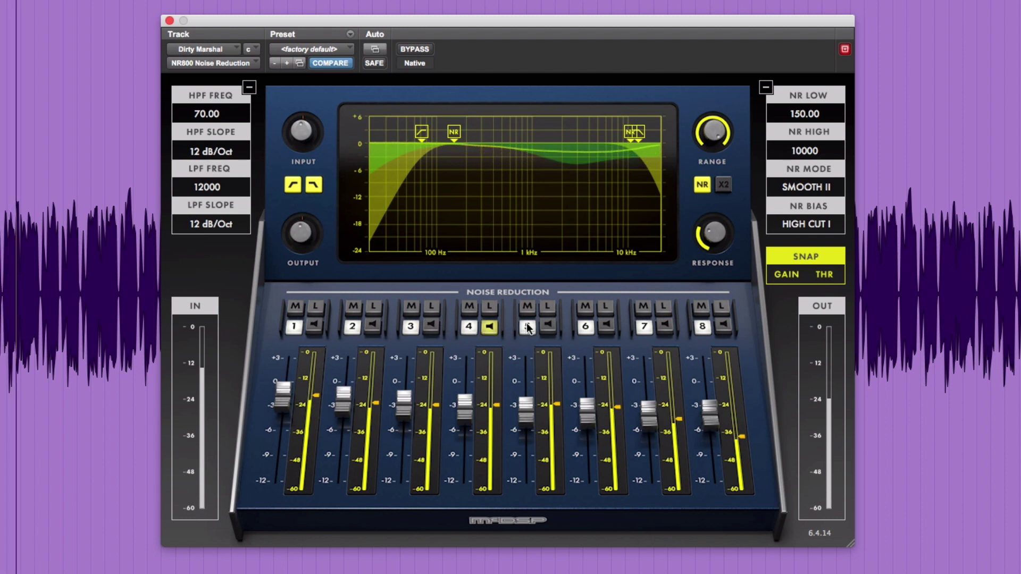
{"action": "left_click", "coordinate": [605, 325]}
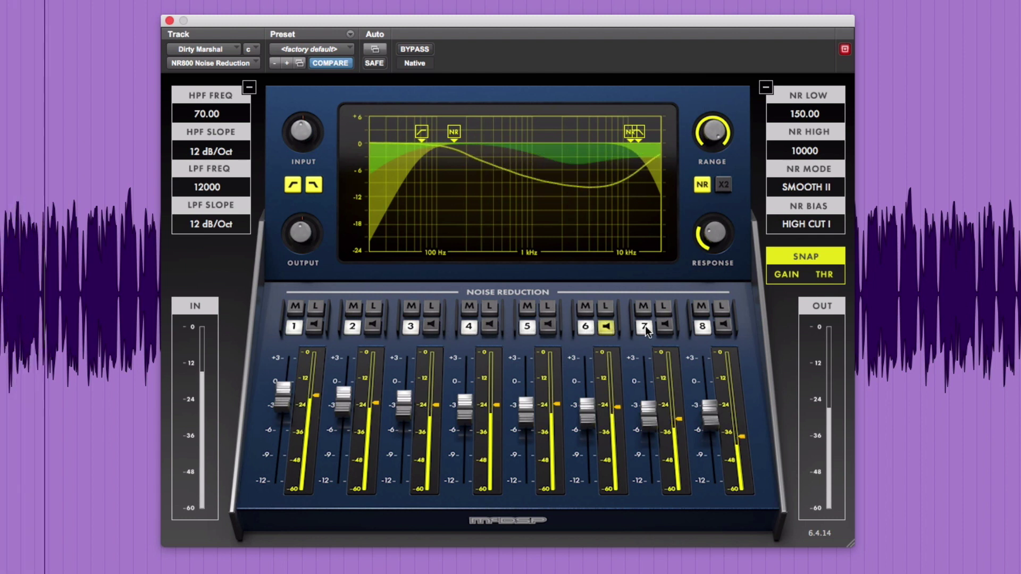
{"action": "left_click", "coordinate": [665, 326]}
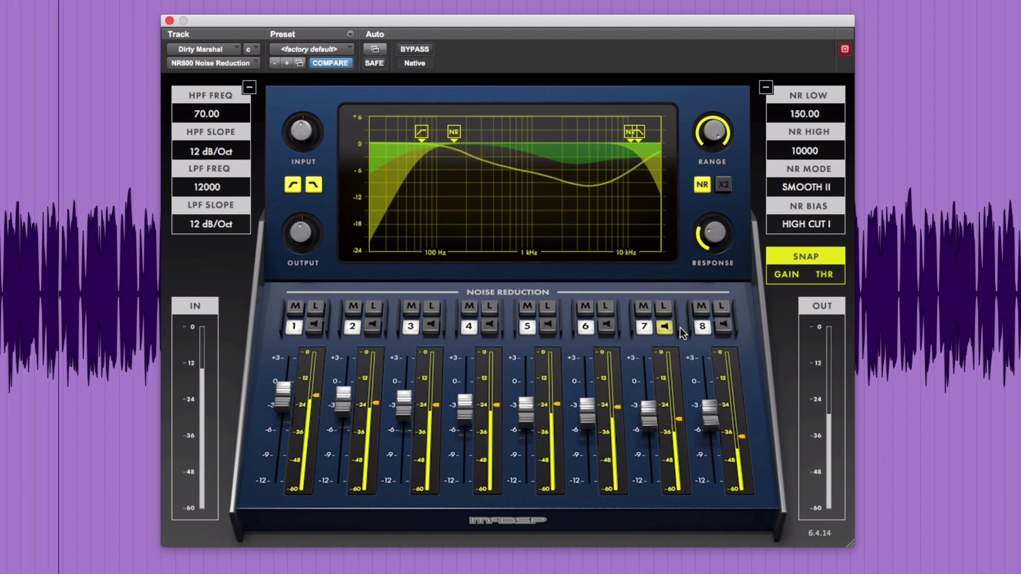
{"action": "left_click", "coordinate": [722, 325]}
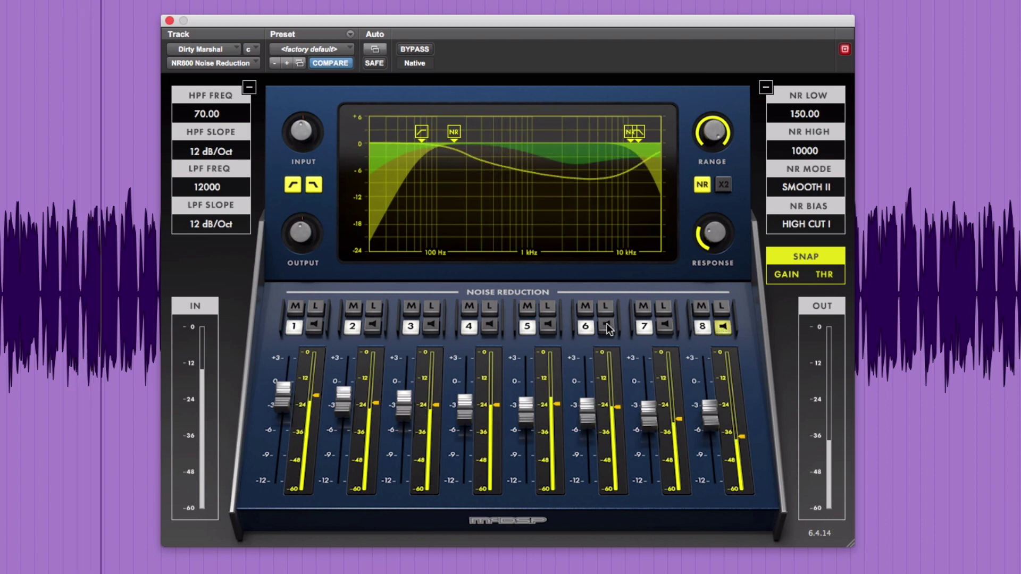
{"action": "key", "text": "space"}
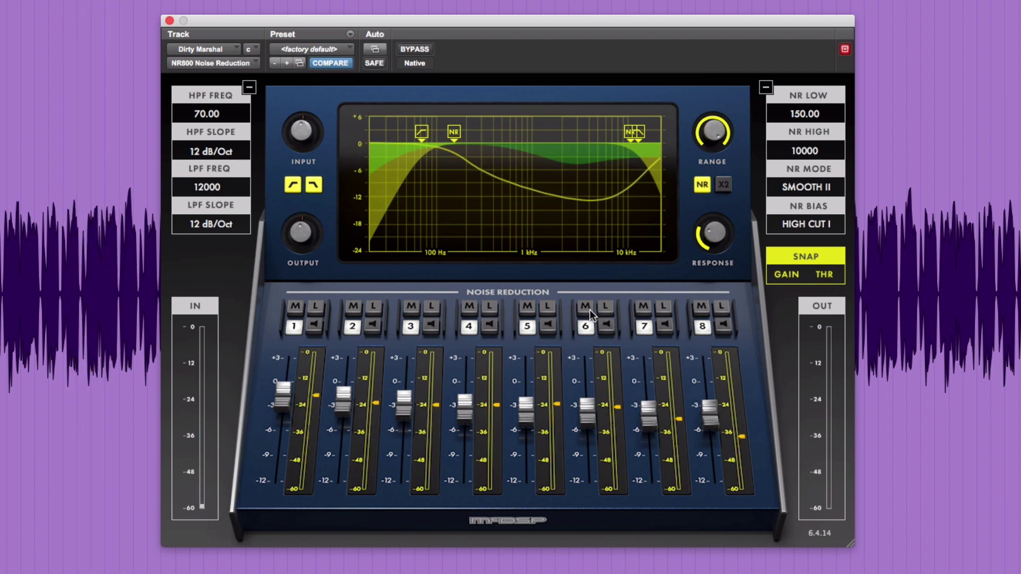
Step: Set band 6 to manual and lower its threshold to -29.5 during playback
{"action": "left_click", "coordinate": [586, 307]}
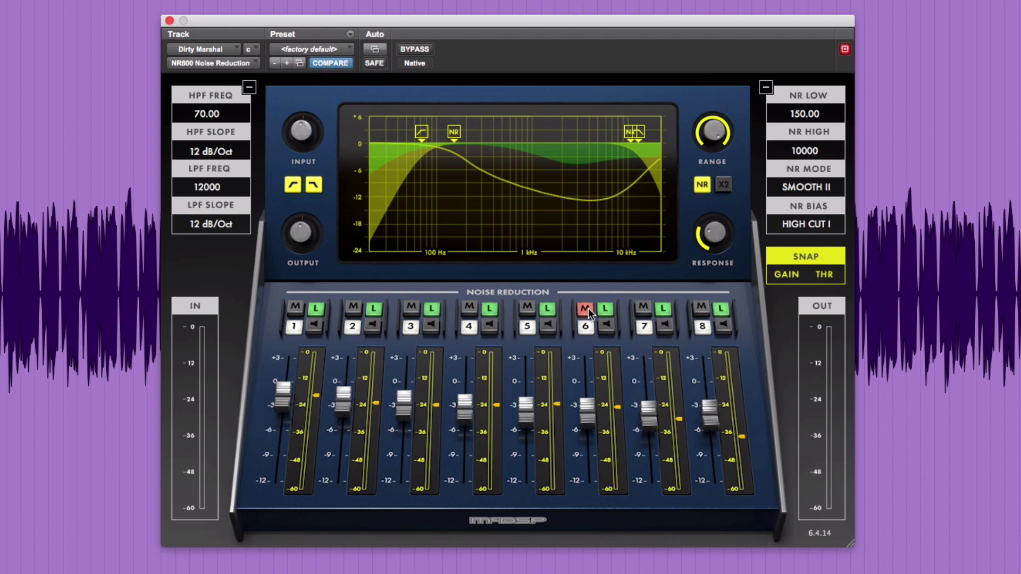
{"action": "key", "text": "space"}
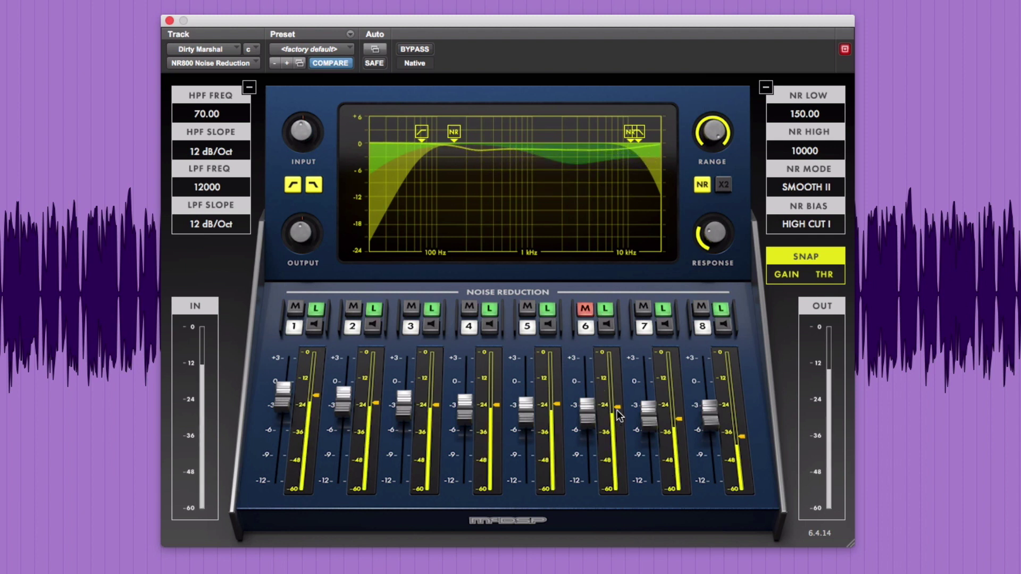
{"action": "mouse_move", "coordinate": [618, 412]}
{"action": "mouse_move", "coordinate": [619, 412]}
{"action": "left_mouse_down"}
{"action": "mouse_move", "coordinate": [615, 426]}
{"action": "mouse_move", "coordinate": [590, 422]}
{"action": "mouse_move", "coordinate": [589, 439]}
{"action": "left_mouse_up"}
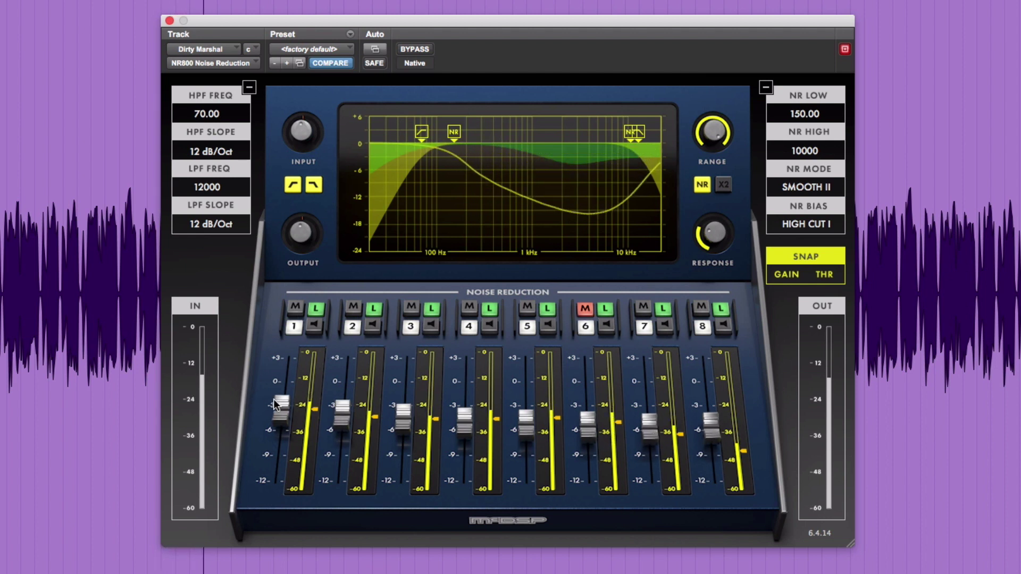
Step: Lower gains on bands 1 and 2 (band 1 about -5) and bands 7 and 8 (about -7)
{"action": "left_click_drag", "start_coordinate": [276, 405], "coordinate": [276, 420]}
{"action": "left_click_drag", "start_coordinate": [343, 408], "coordinate": [342, 418]}
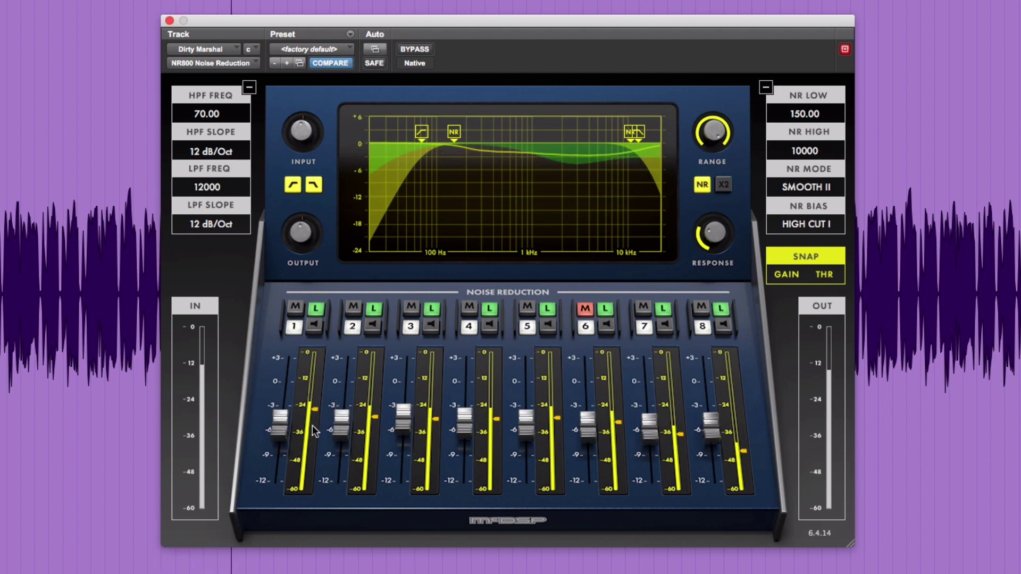
{"action": "left_click_drag", "start_coordinate": [279, 423], "coordinate": [279, 426]}
{"action": "left_click_drag", "start_coordinate": [706, 429], "coordinate": [716, 455]}
{"action": "left_click_drag", "start_coordinate": [652, 433], "coordinate": [653, 439]}
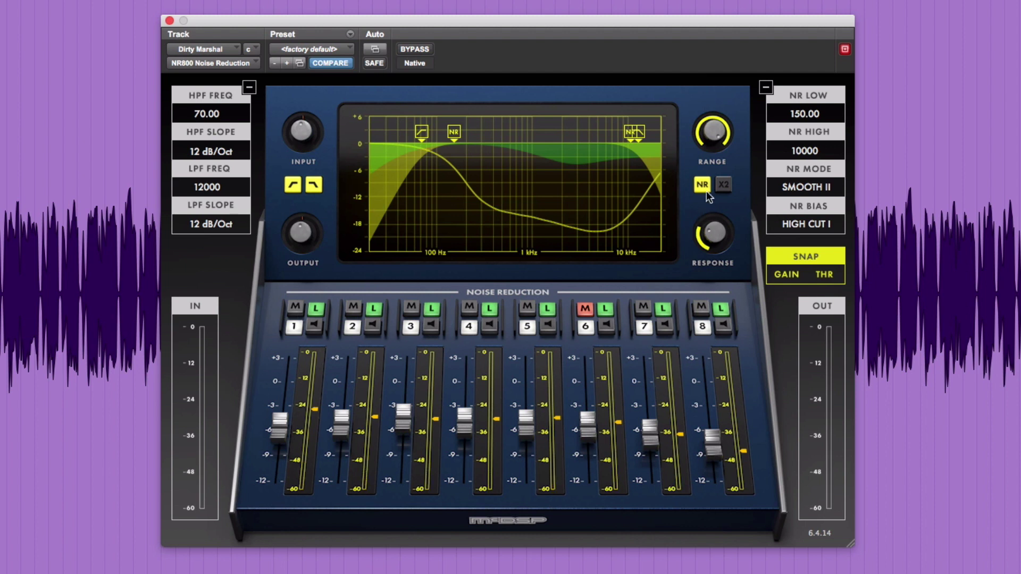
Step: Enable X2, drop response to 2.7 and ease the range from 100.0 to about 83
{"action": "left_click", "coordinate": [721, 185]}
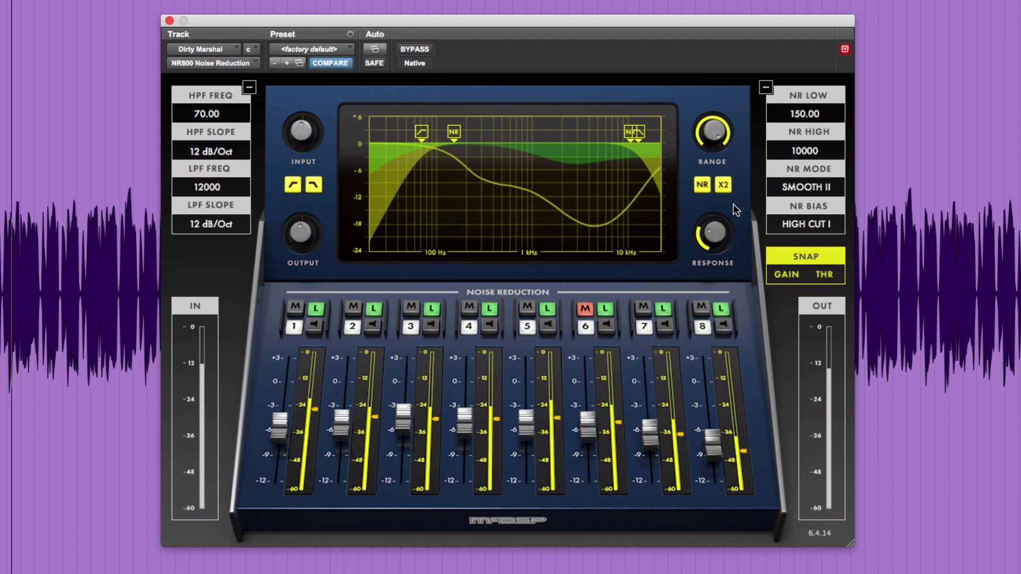
{"action": "left_click_drag", "start_coordinate": [714, 230], "coordinate": [710, 251]}
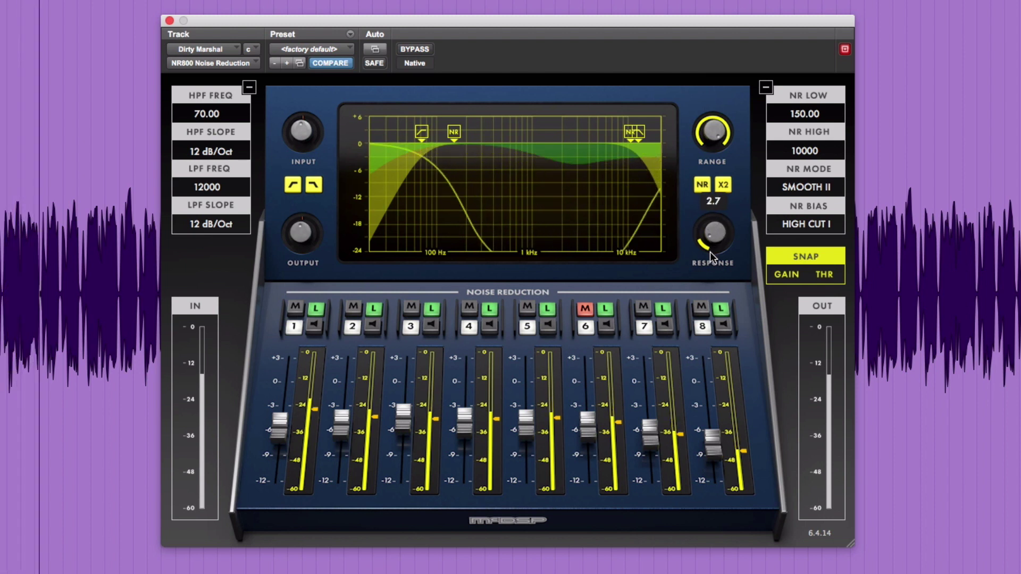
{"action": "mouse_move", "coordinate": [714, 131]}
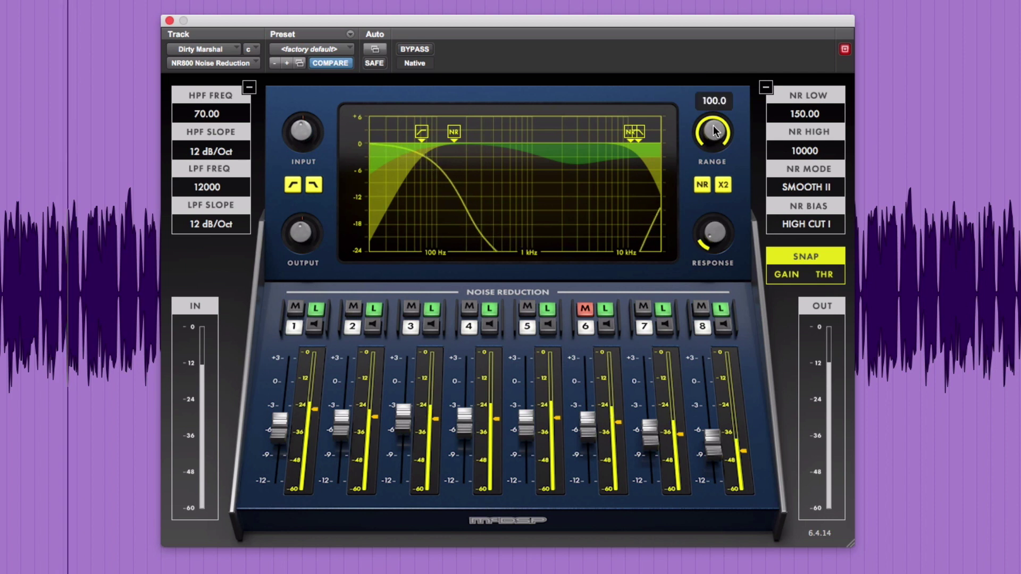
{"action": "left_click_drag", "start_coordinate": [716, 132], "coordinate": [710, 154]}
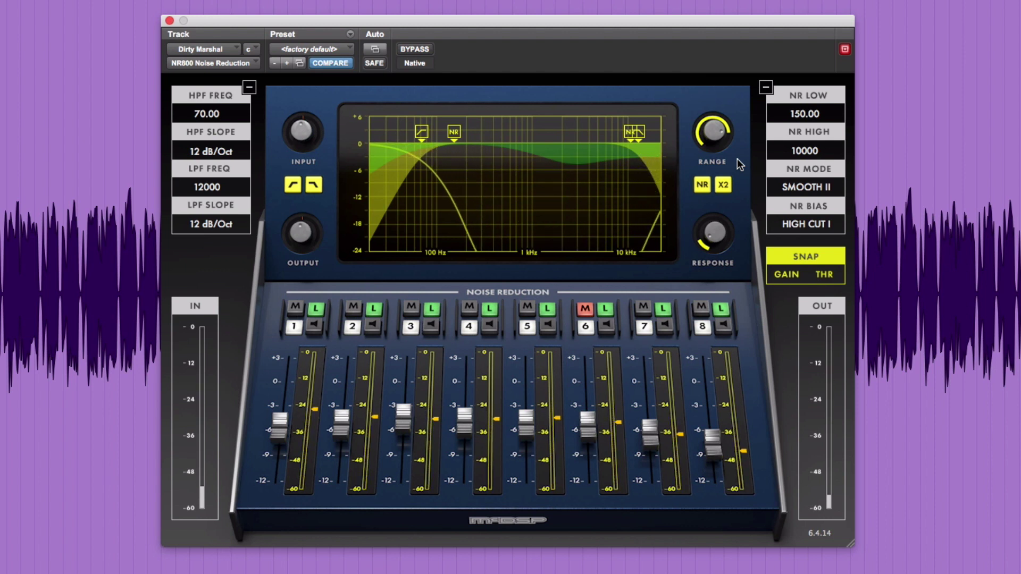
{"action": "left_click", "coordinate": [415, 49]}
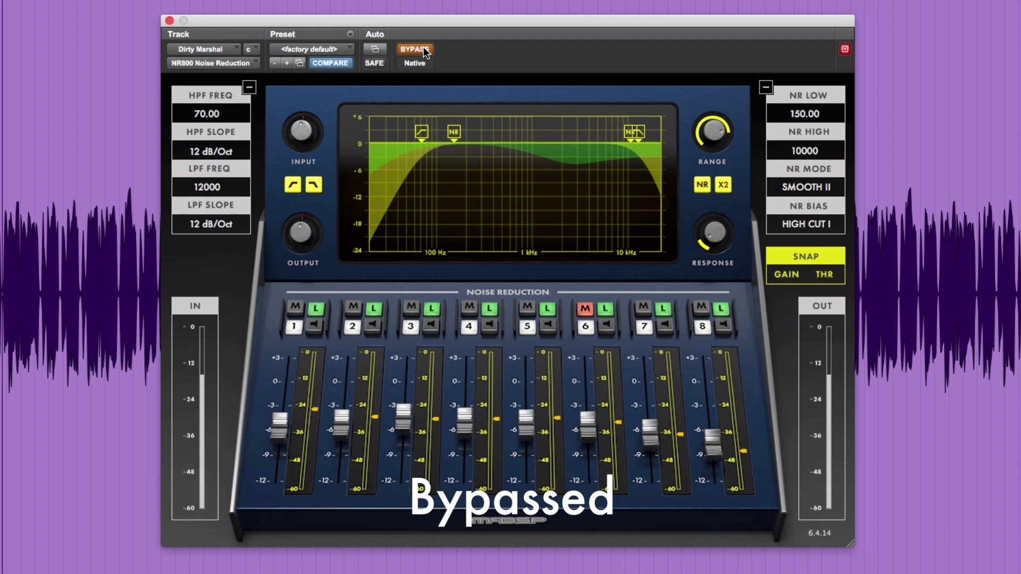
{"action": "left_click", "coordinate": [423, 49]}
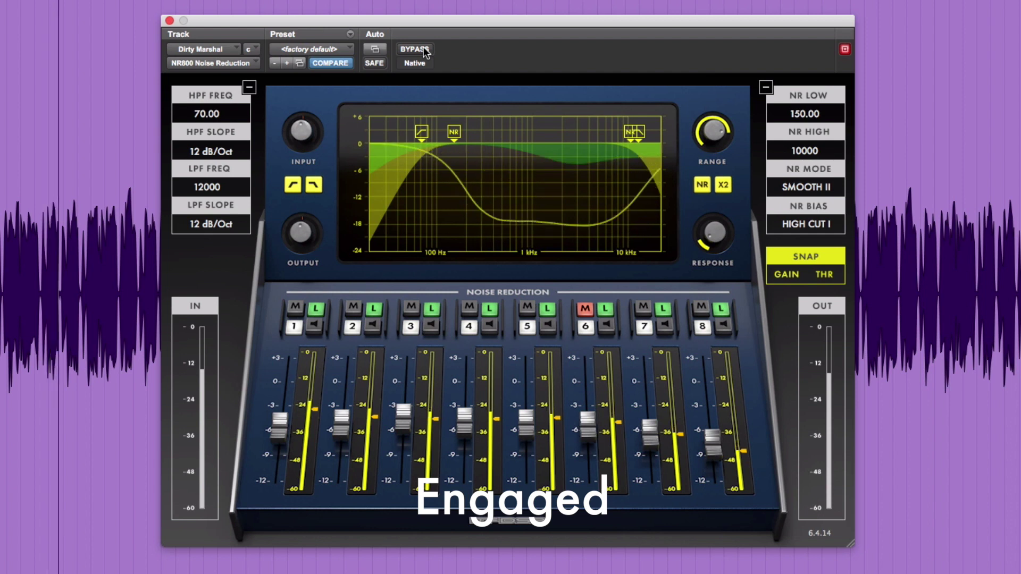
{"action": "left_click", "coordinate": [424, 49]}
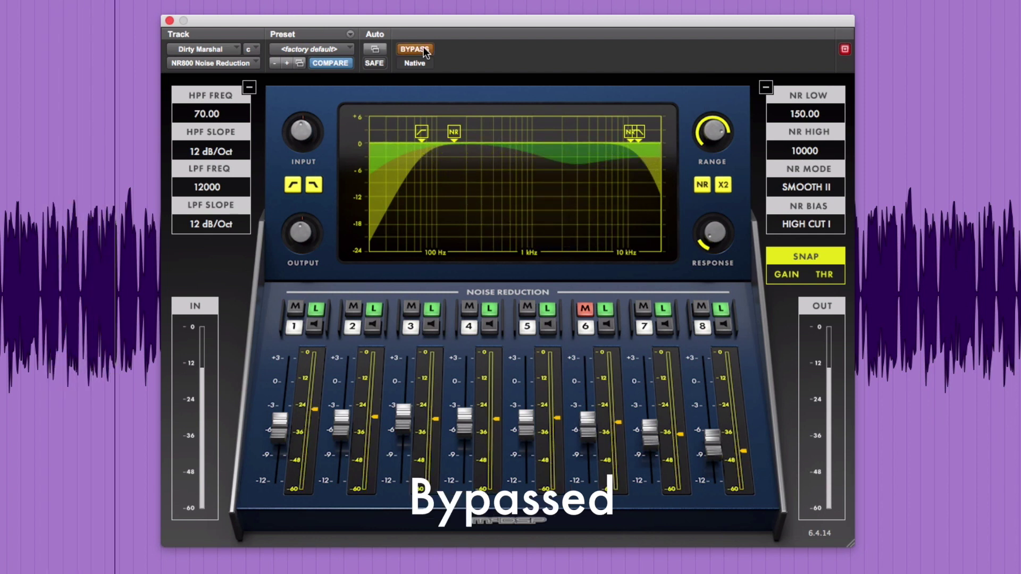
{"action": "left_click", "coordinate": [424, 49]}
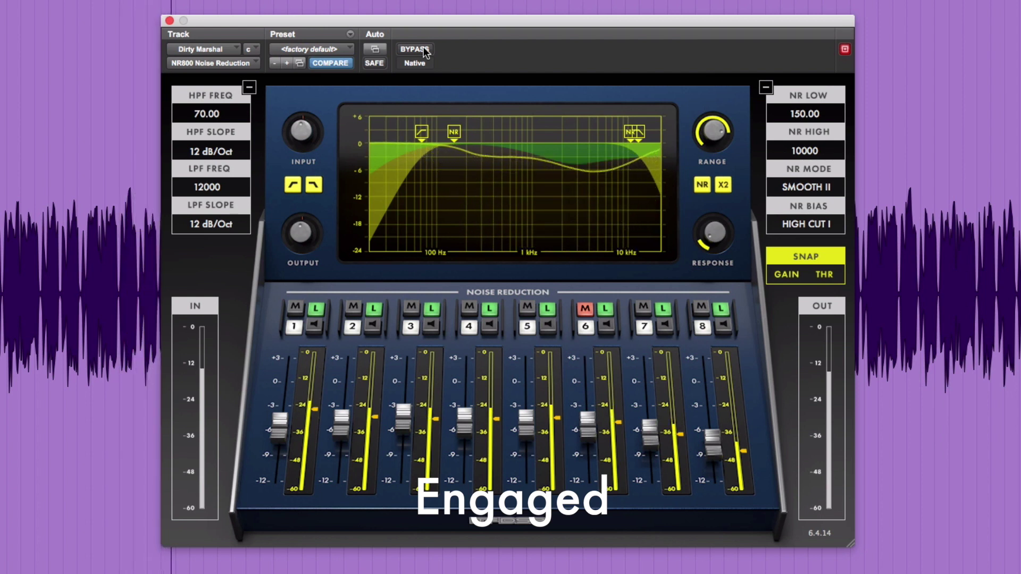
{"action": "left_click", "coordinate": [424, 49]}
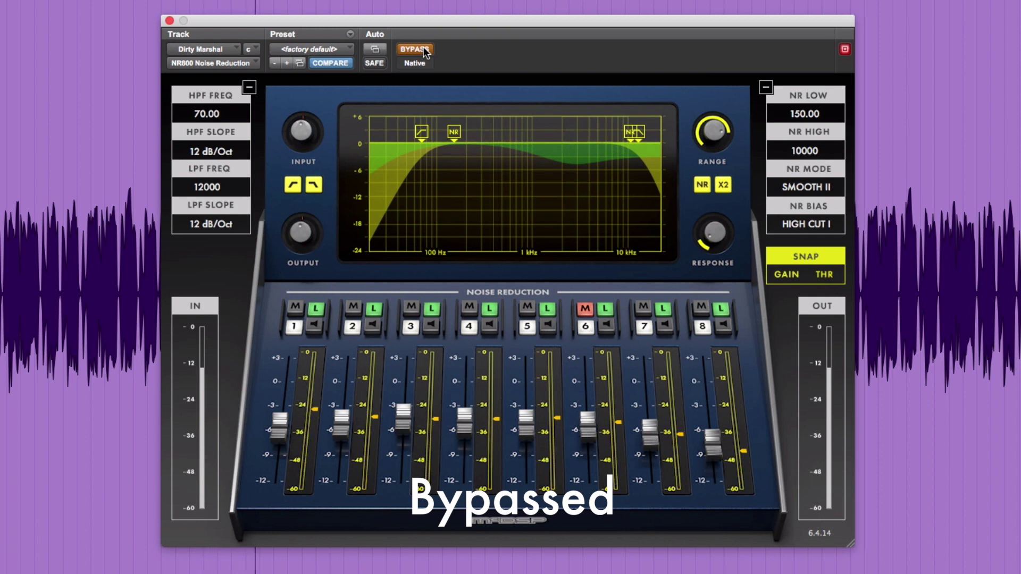
{"action": "left_click", "coordinate": [424, 49]}
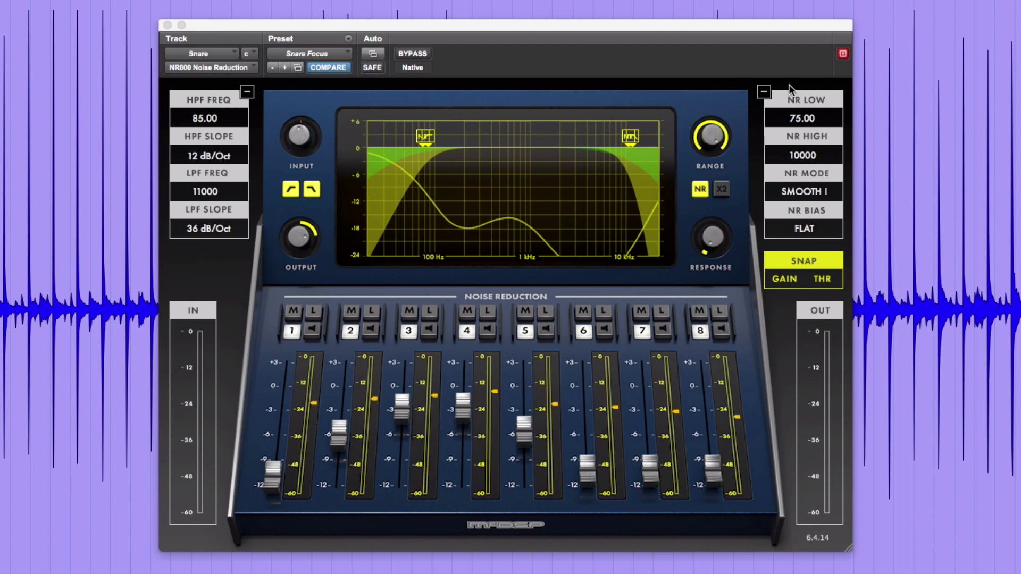
Step: Check the NR mode and bias lists on the Snare Focus preset, keeping Smooth I and Flat
{"action": "left_click", "coordinate": [822, 193]}
{"action": "left_click", "coordinate": [819, 202]}
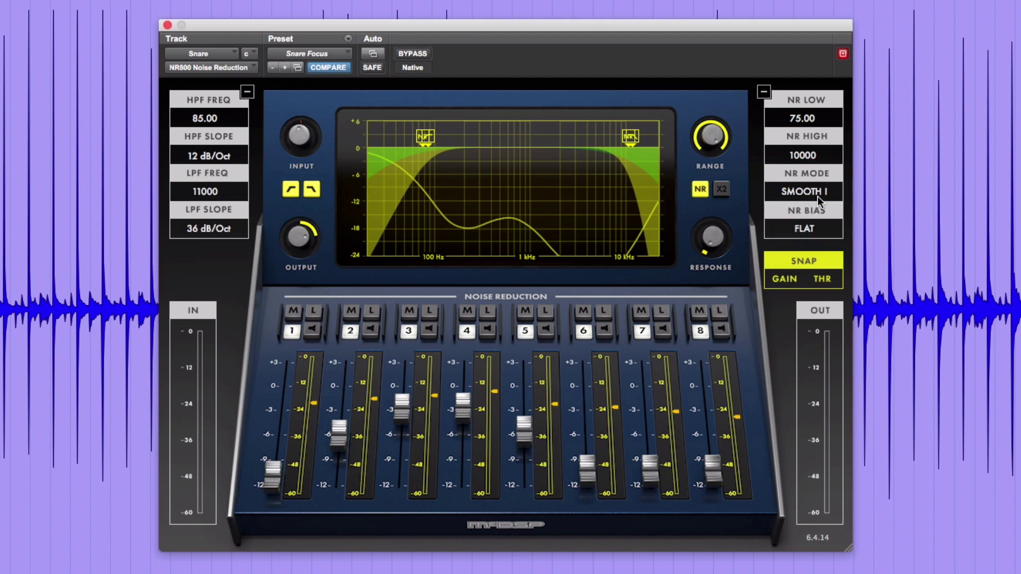
{"action": "left_click", "coordinate": [819, 231]}
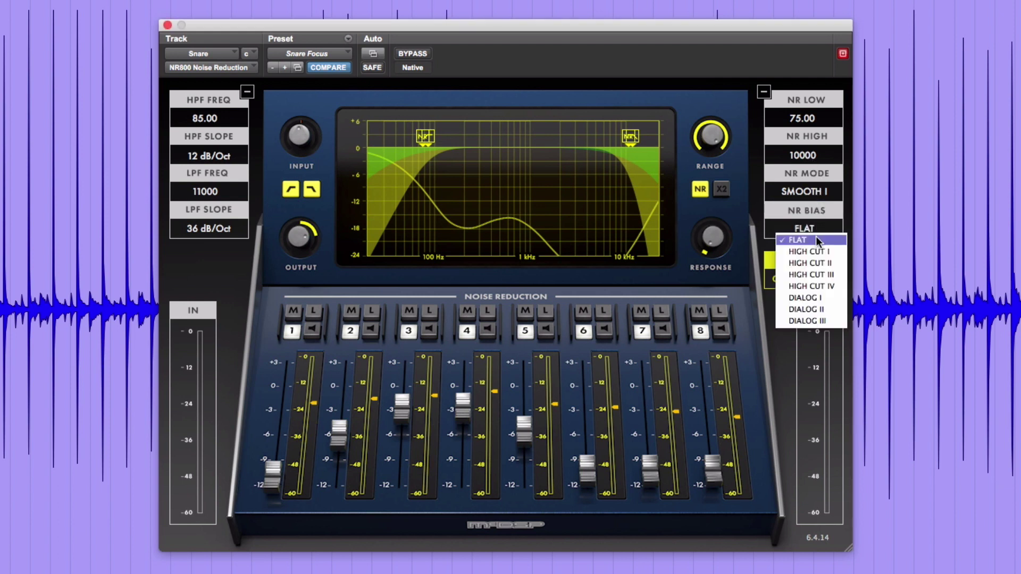
{"action": "left_click", "coordinate": [816, 237]}
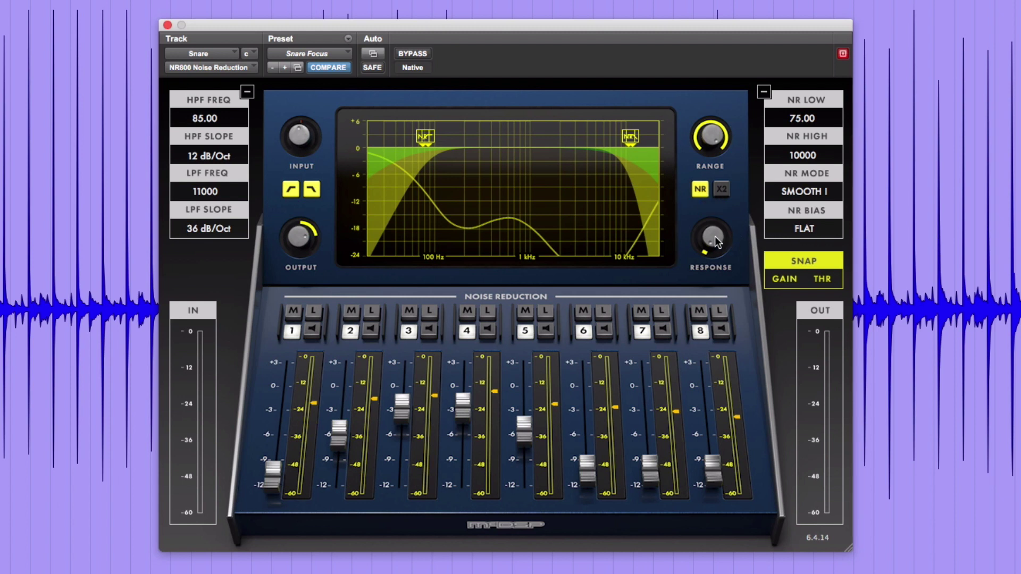
{"action": "mouse_move", "coordinate": [298, 238]}
{"action": "left_click", "coordinate": [413, 54]}
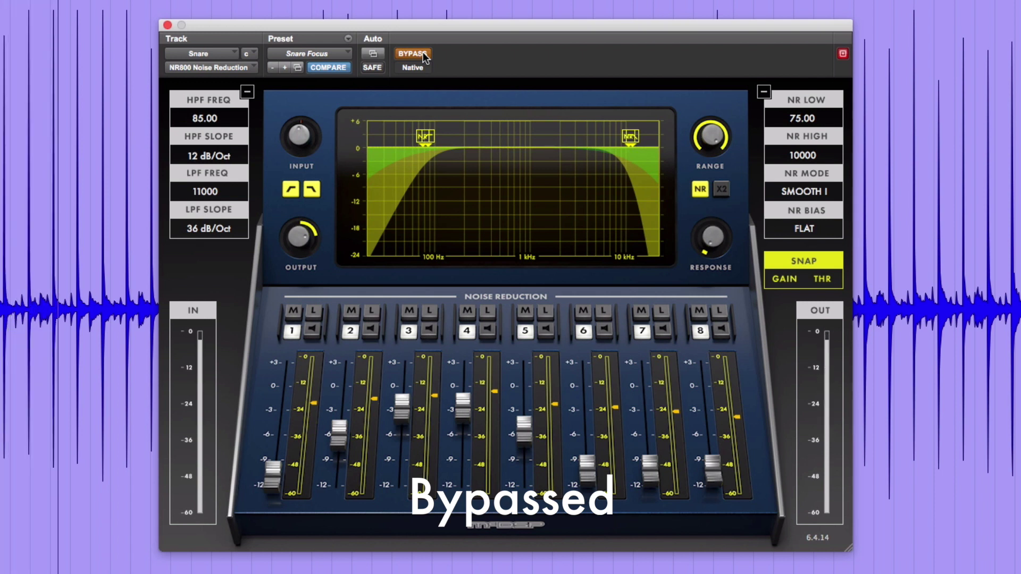
{"action": "left_click", "coordinate": [422, 54]}
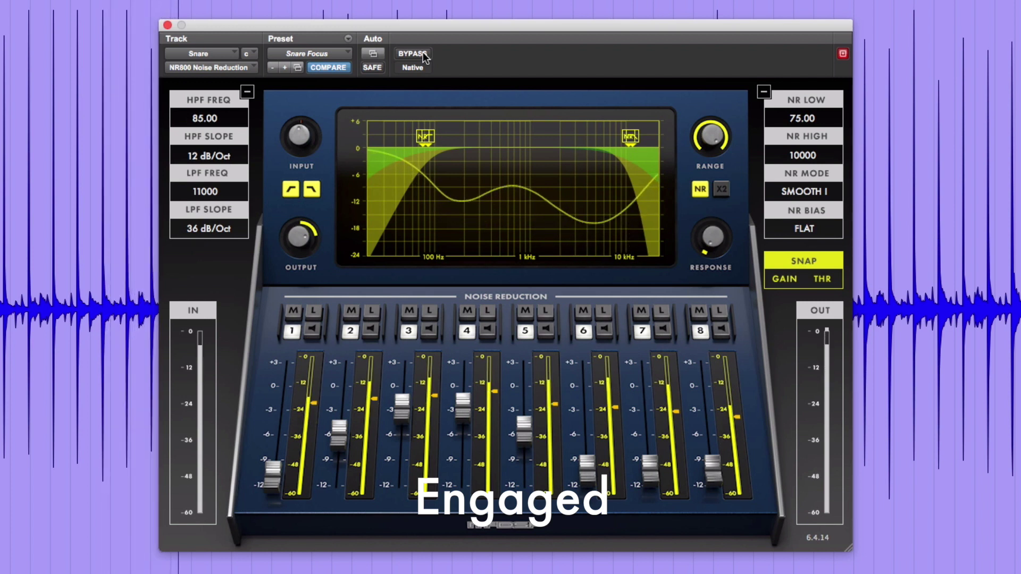
{"action": "left_click", "coordinate": [425, 55]}
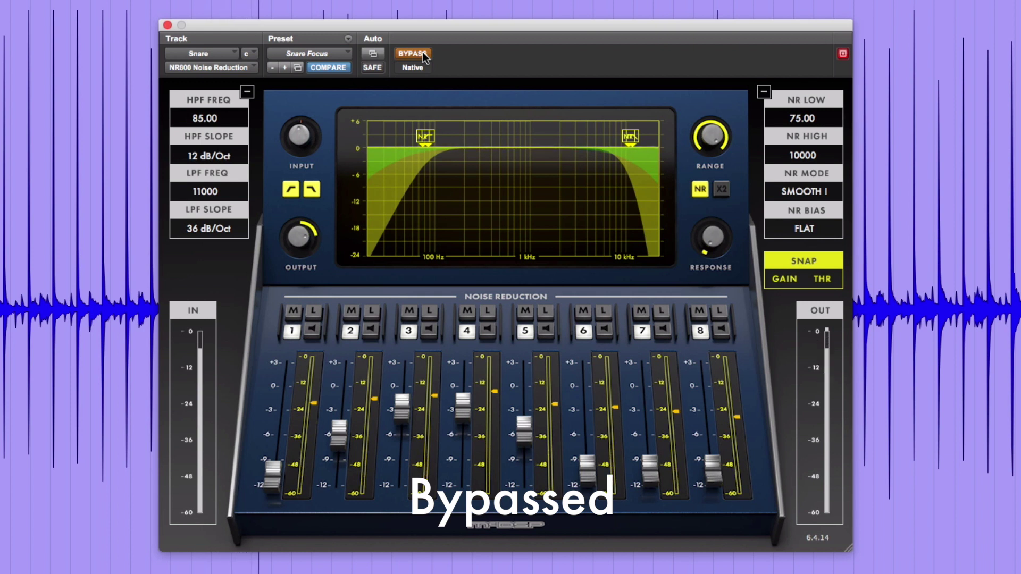
{"action": "left_click", "coordinate": [425, 55]}
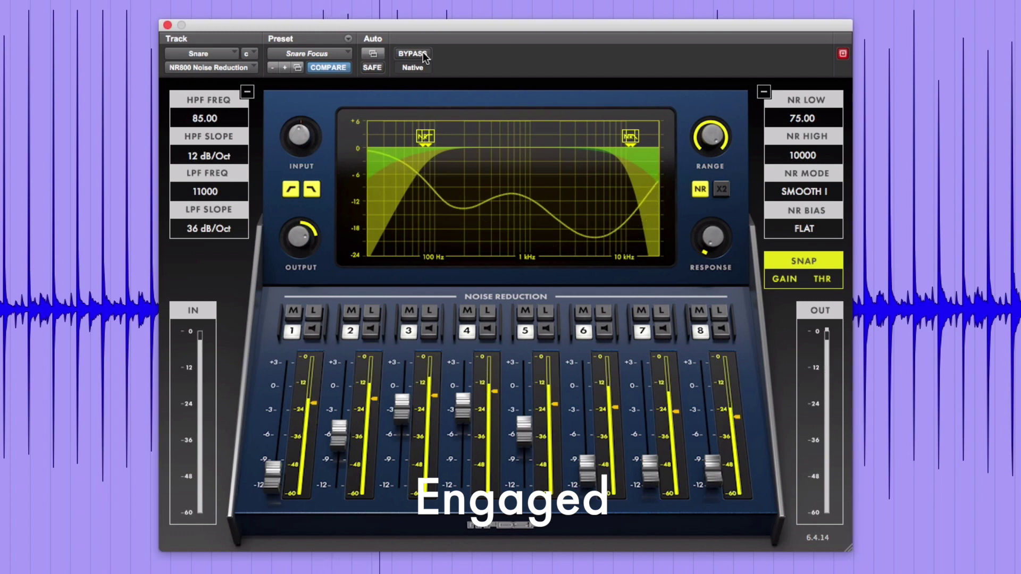
{"action": "left_click", "coordinate": [424, 54]}
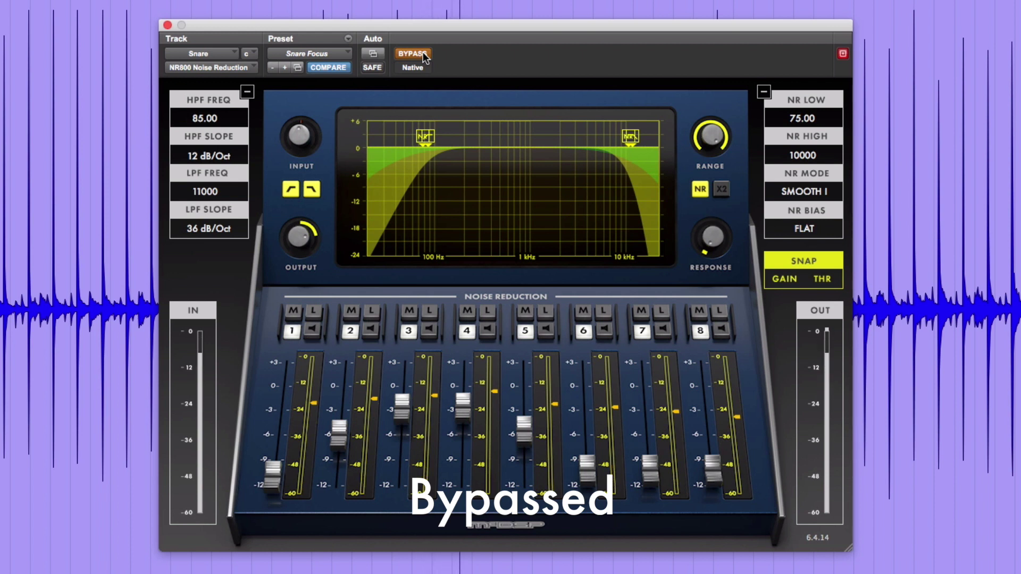
{"action": "left_click", "coordinate": [423, 54]}
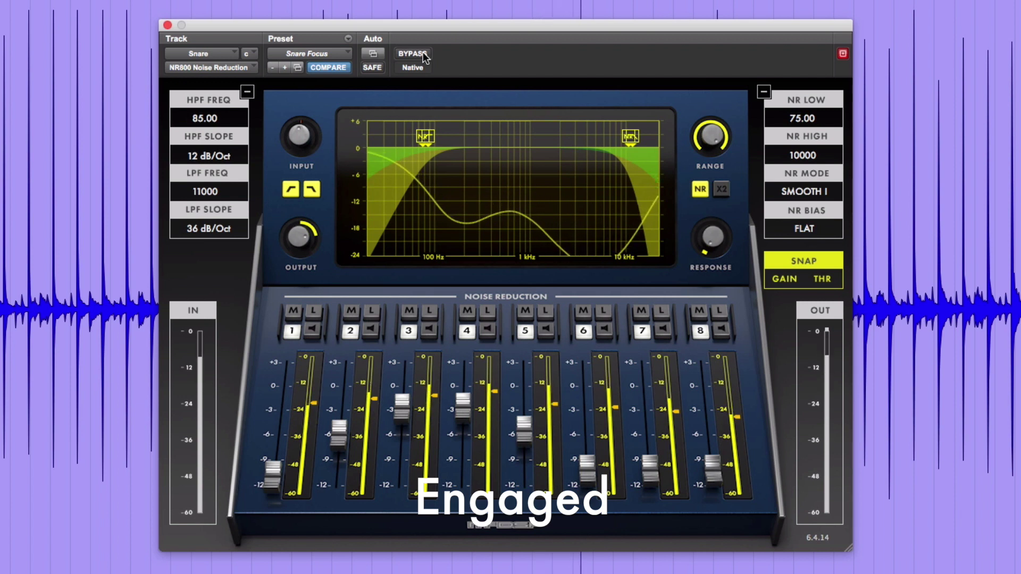
{"action": "left_click", "coordinate": [424, 55]}
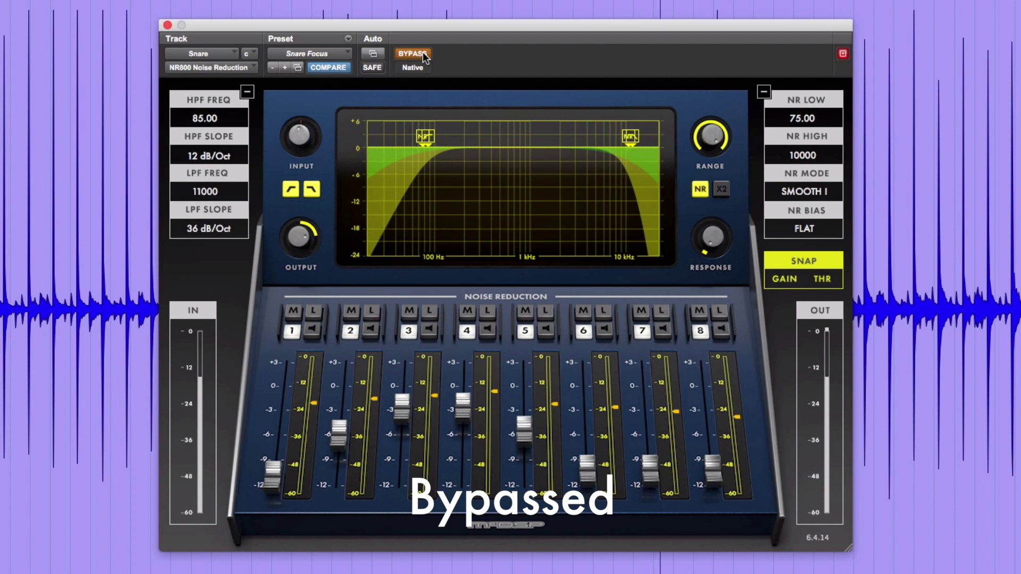
{"action": "left_click", "coordinate": [423, 53]}
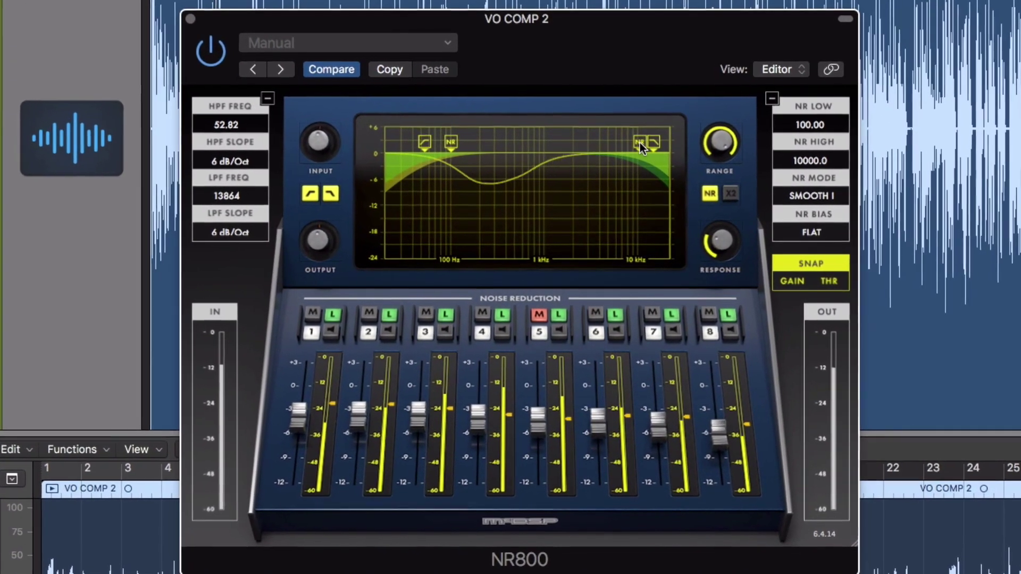
Step: Lower NR High to 6661.6 and range to 76.8, and automate 15 parameters from Master Bypass to LPF Slope
{"action": "left_click_drag", "start_coordinate": [640, 144], "coordinate": [621, 147]}
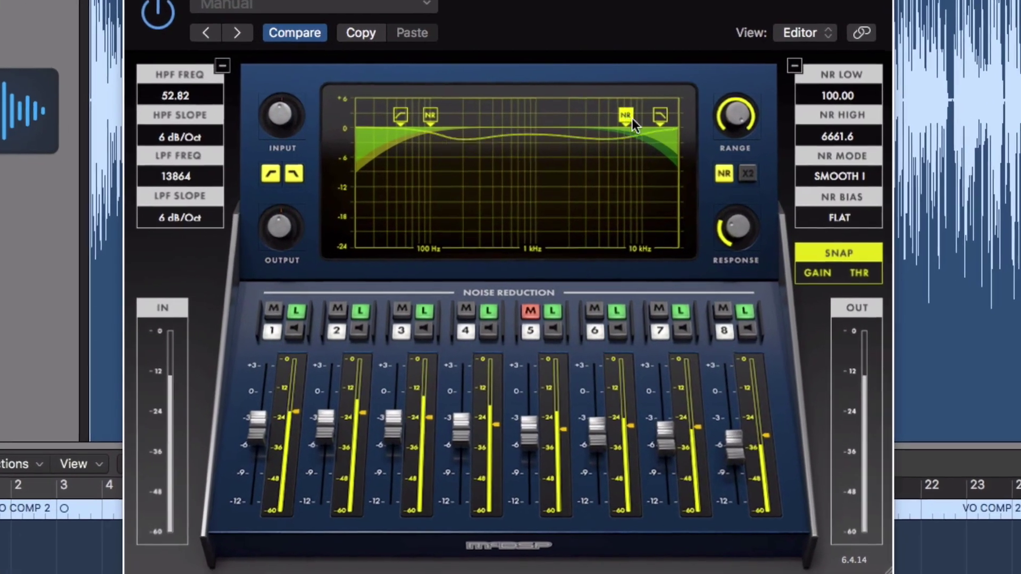
{"action": "left_click_drag", "start_coordinate": [738, 97], "coordinate": [764, 124]}
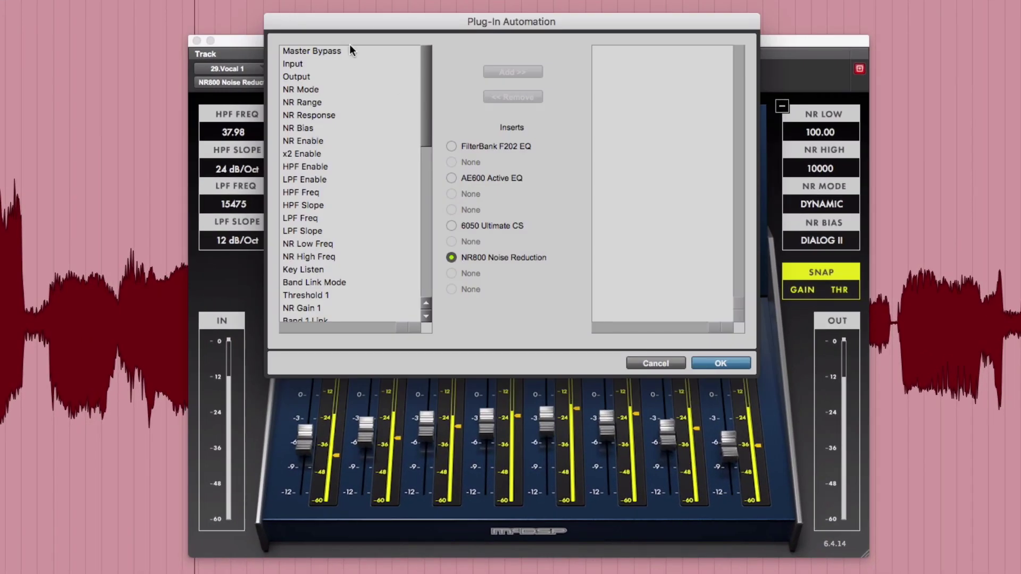
{"action": "left_click", "coordinate": [325, 51]}
{"action": "left_click", "coordinate": [319, 230], "text": "shift"}
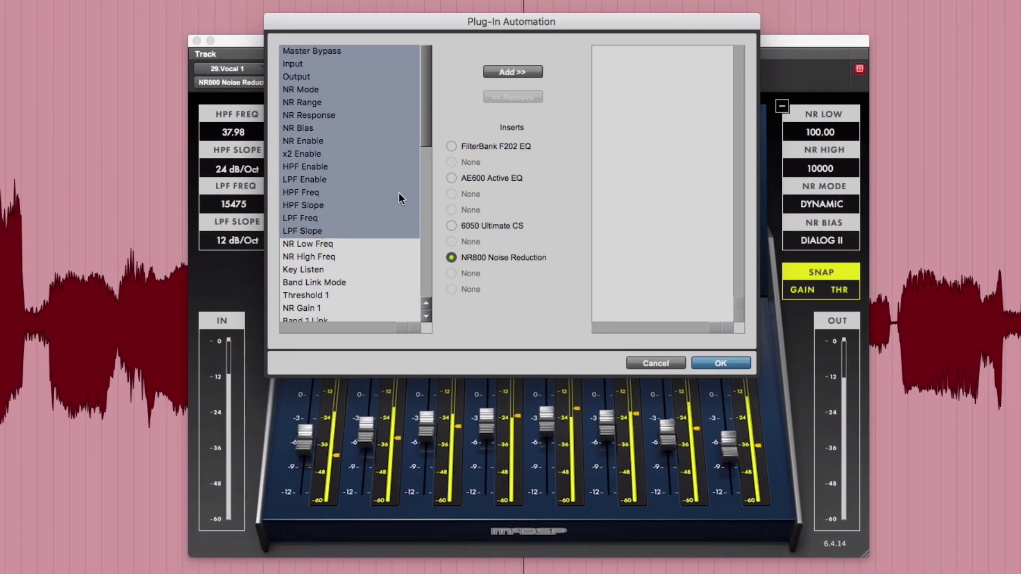
{"action": "left_click", "coordinate": [526, 72]}
{"action": "left_click", "coordinate": [719, 364]}
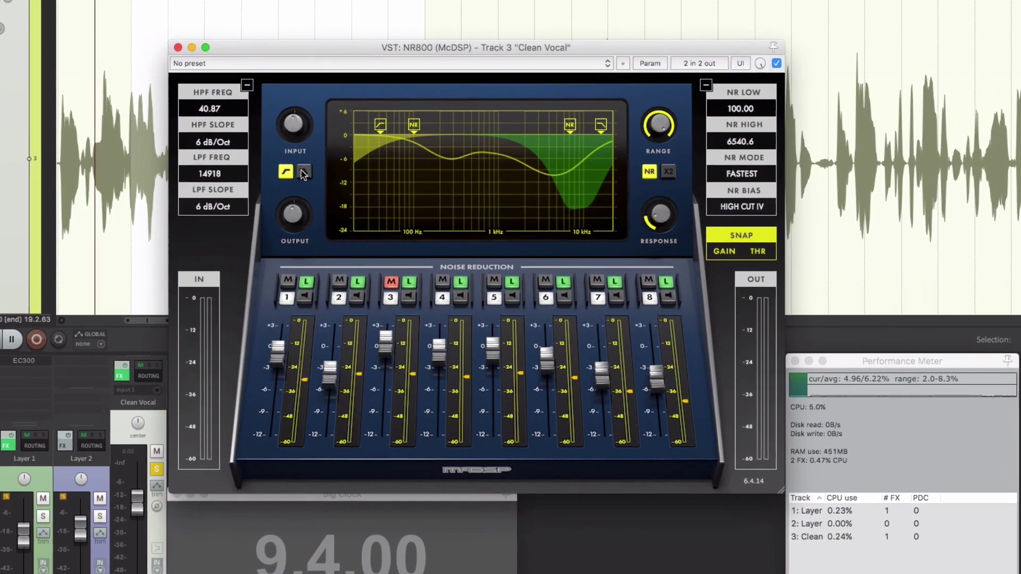
Step: Turn on the low-pass filter and X2, and choose Dynamic mode with High Cut II bias
{"action": "left_click", "coordinate": [304, 172]}
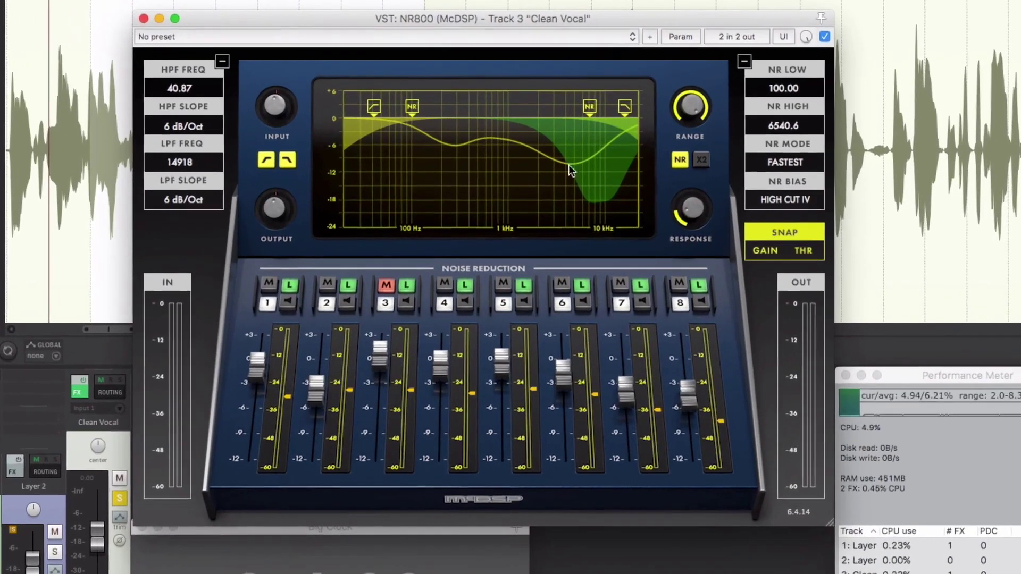
{"action": "left_click", "coordinate": [669, 171]}
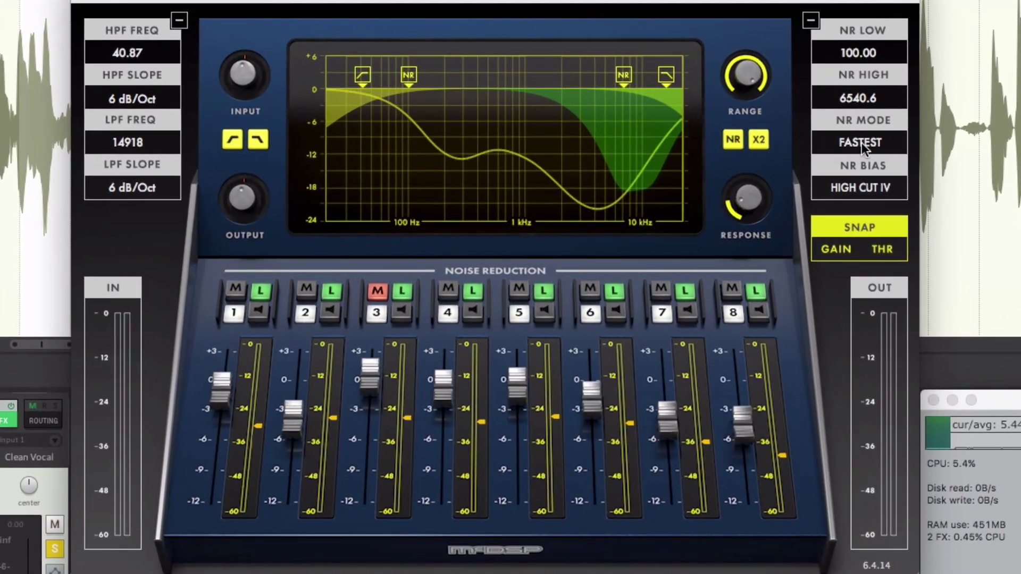
{"action": "left_click", "coordinate": [862, 143]}
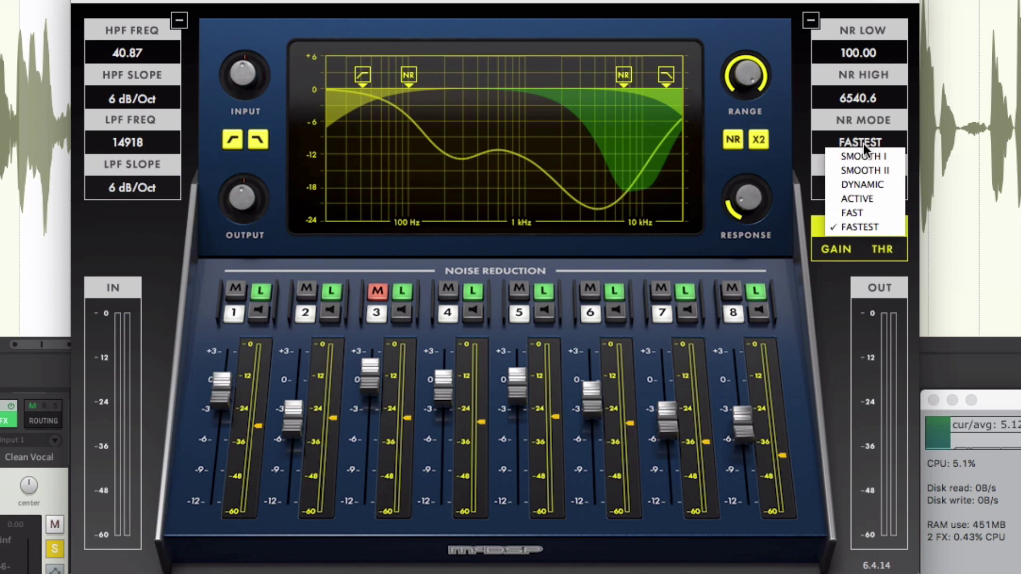
{"action": "left_click", "coordinate": [867, 185]}
{"action": "left_click", "coordinate": [867, 190]}
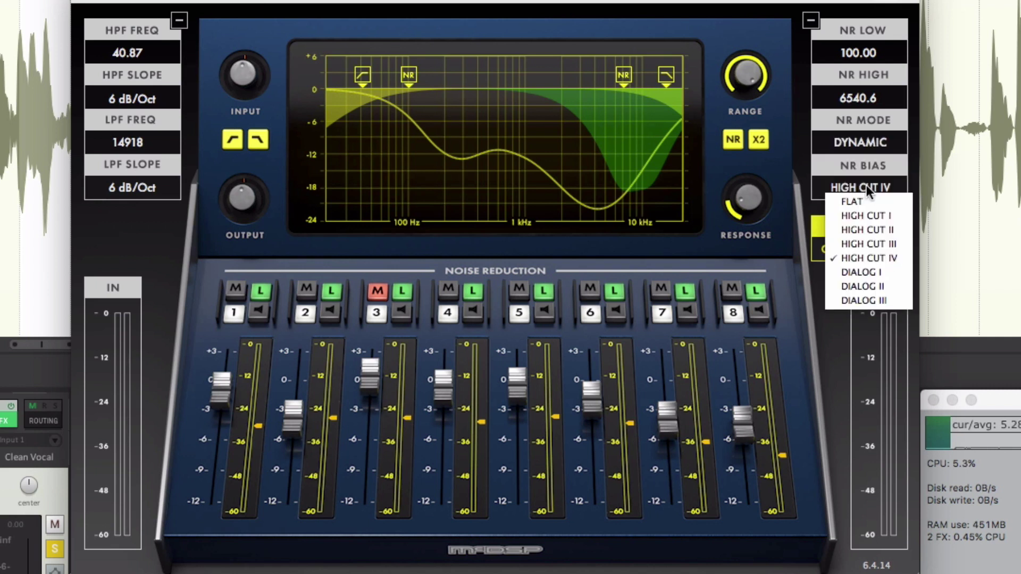
{"action": "left_click", "coordinate": [873, 233]}
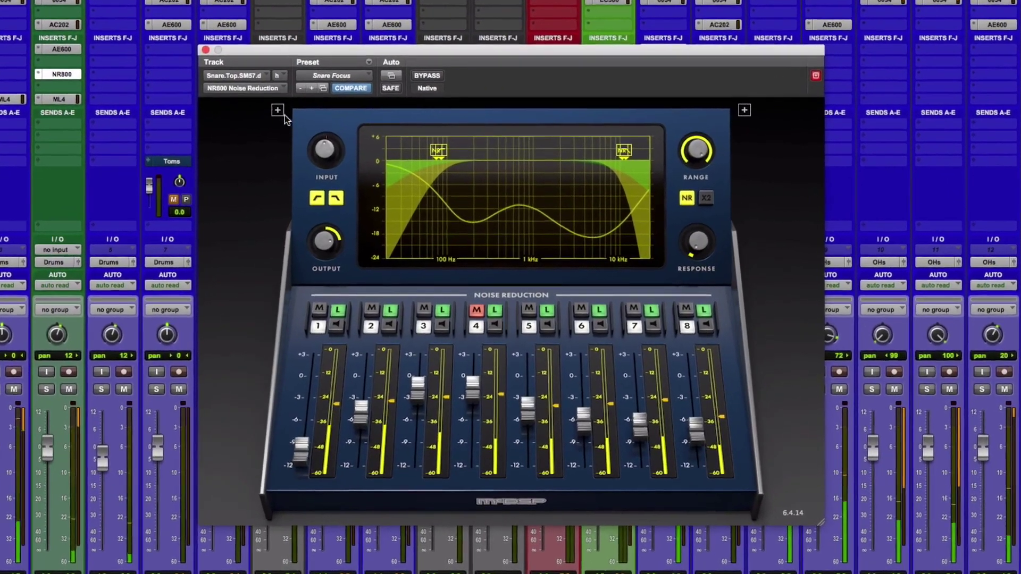
Step: Reveal the filter and NR settings and set the snare to Dynamic mode with HIGH CUT III bias
{"action": "left_click", "coordinate": [301, 123]}
{"action": "left_click", "coordinate": [722, 123]}
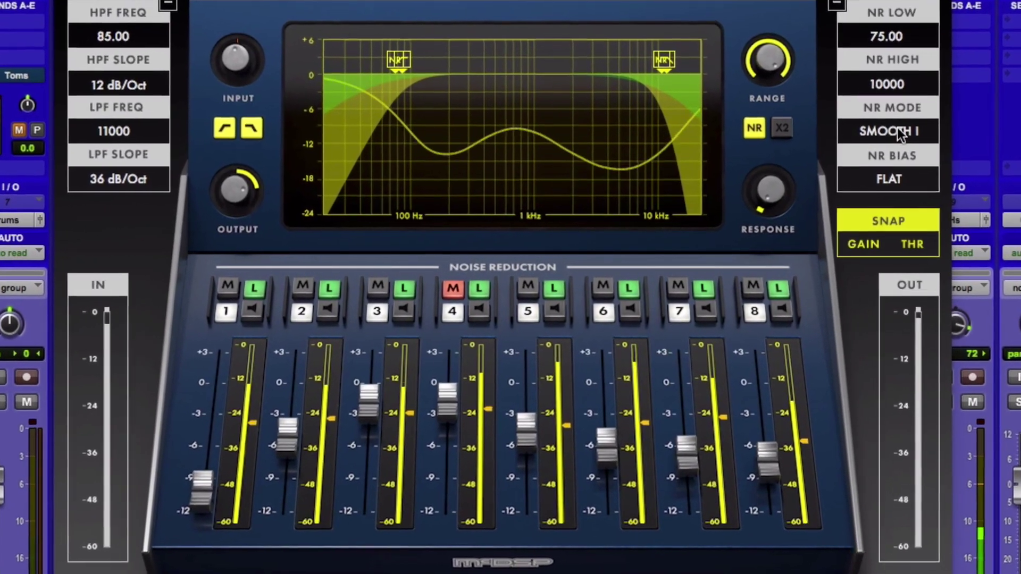
{"action": "left_click", "coordinate": [880, 137]}
{"action": "left_click", "coordinate": [883, 179]}
{"action": "left_click", "coordinate": [913, 167]}
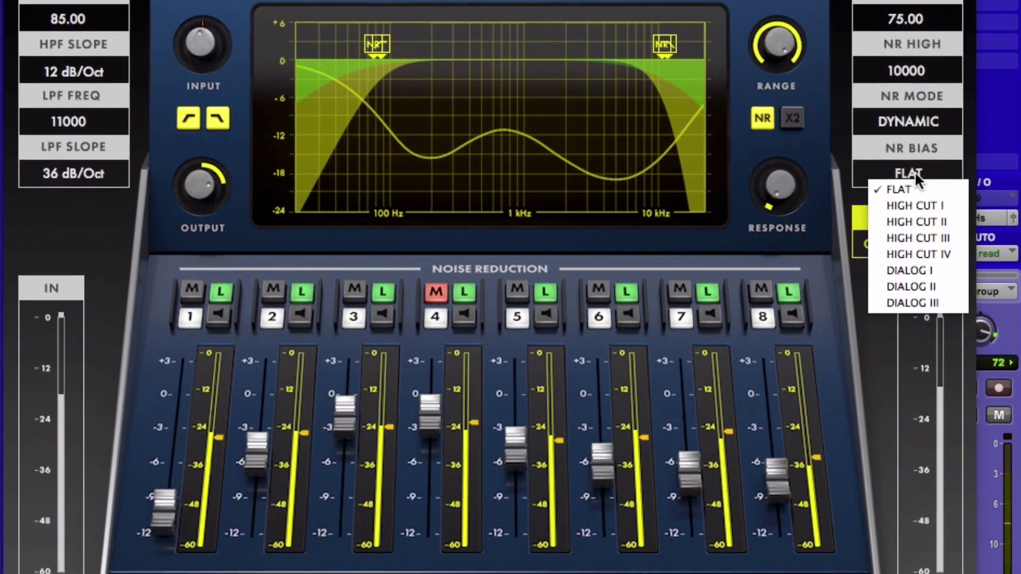